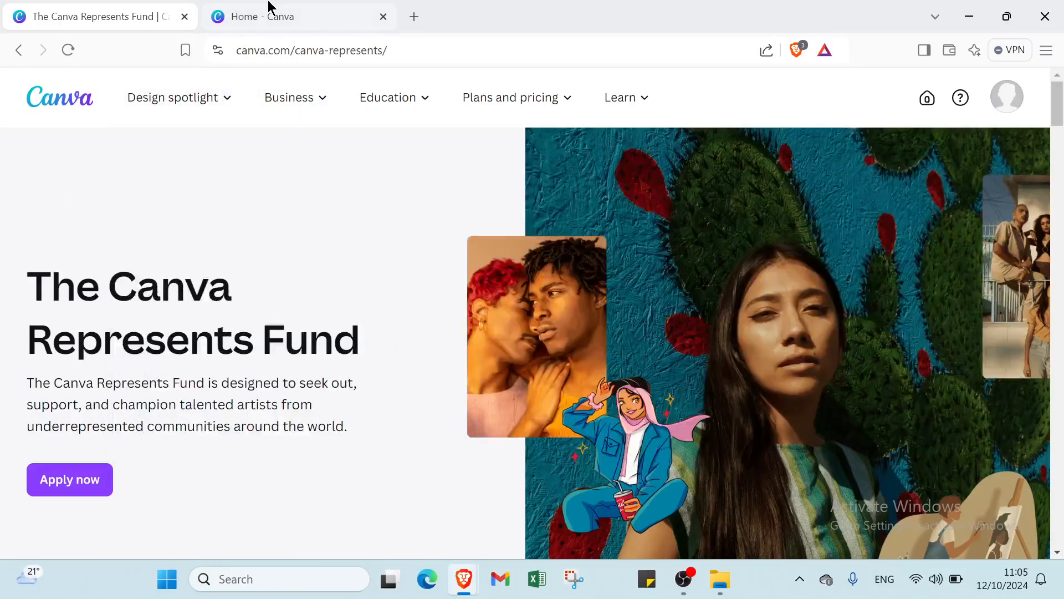
- Glance at the Canva home page tab, then scroll through the Canva Represents Fund page
{"action": "left_click", "coordinate": [266, 10]}
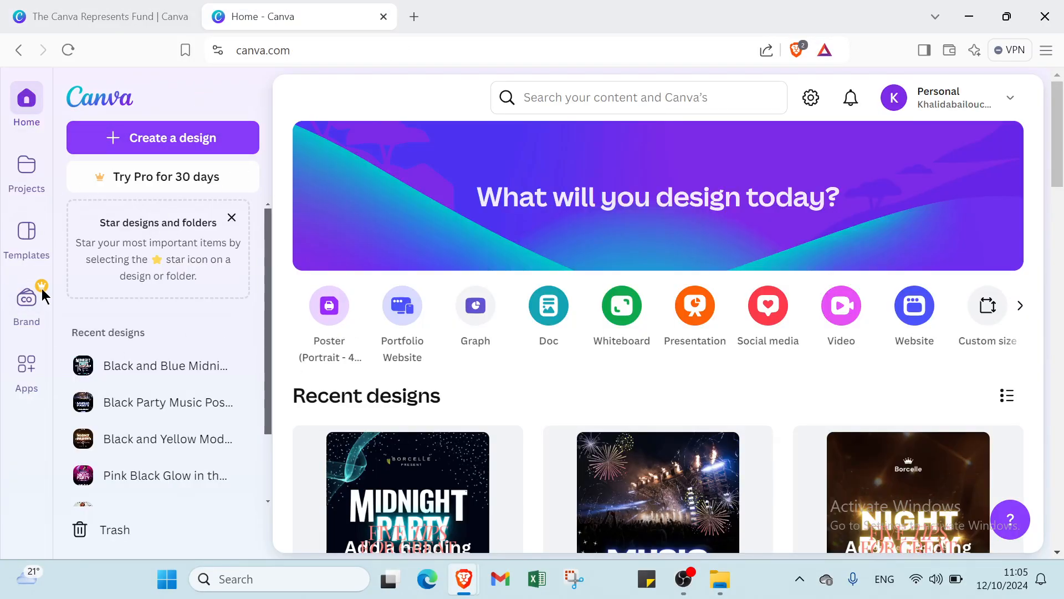
{"action": "left_click", "coordinate": [138, 12]}
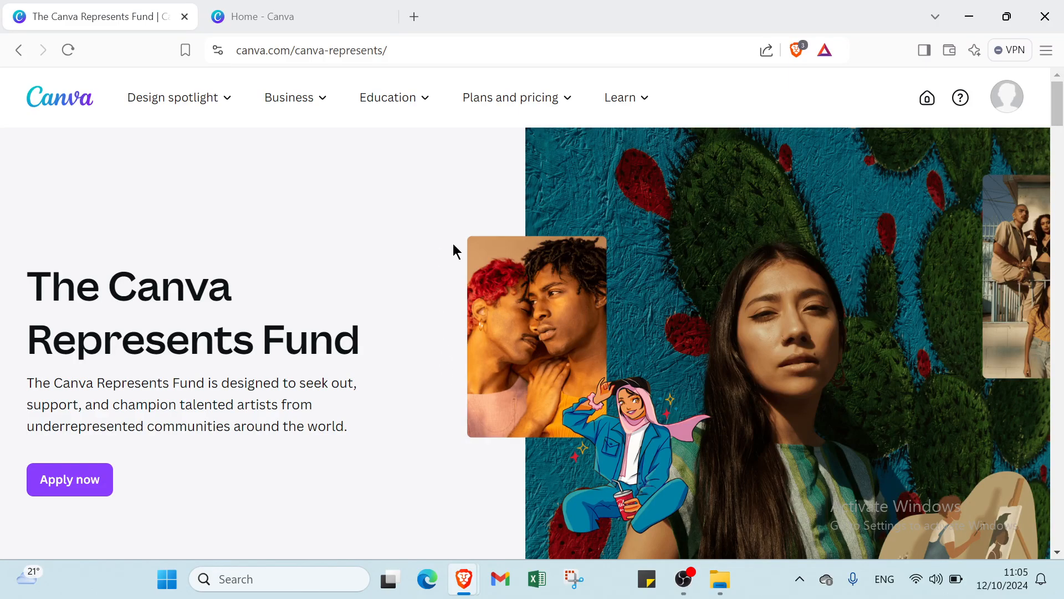
{"action": "scroll", "coordinate": [452, 244], "scroll_direction": "down", "scroll_amount": 2}
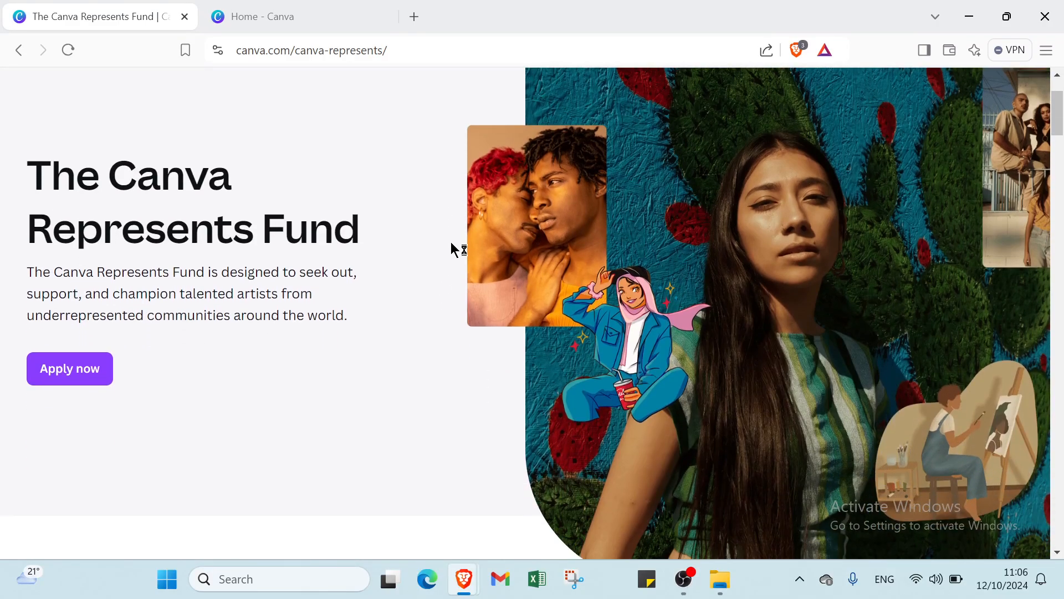
{"action": "scroll", "coordinate": [451, 244], "scroll_direction": "down", "scroll_amount": 3}
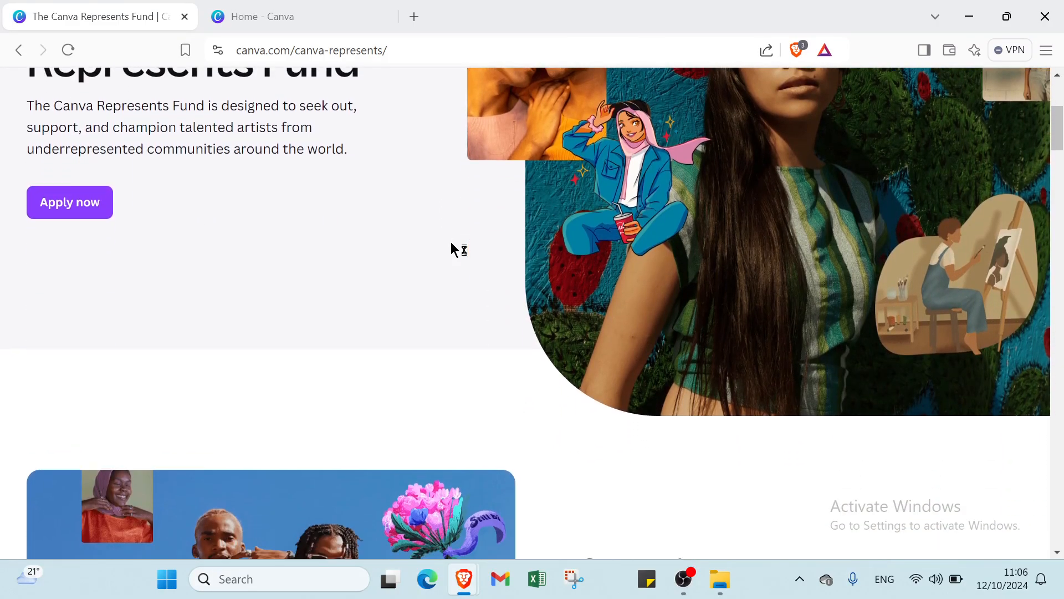
{"action": "scroll", "coordinate": [451, 247], "scroll_direction": "down", "scroll_amount": 1}
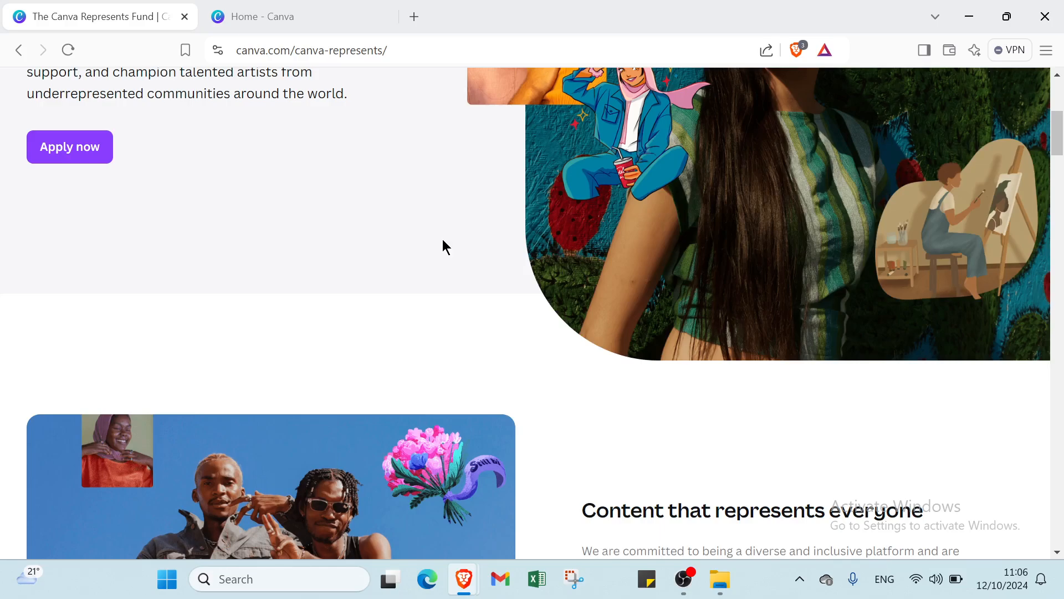
{"action": "scroll", "coordinate": [440, 252], "scroll_direction": "down", "scroll_amount": 1}
{"action": "scroll", "coordinate": [440, 253], "scroll_direction": "down", "scroll_amount": 2}
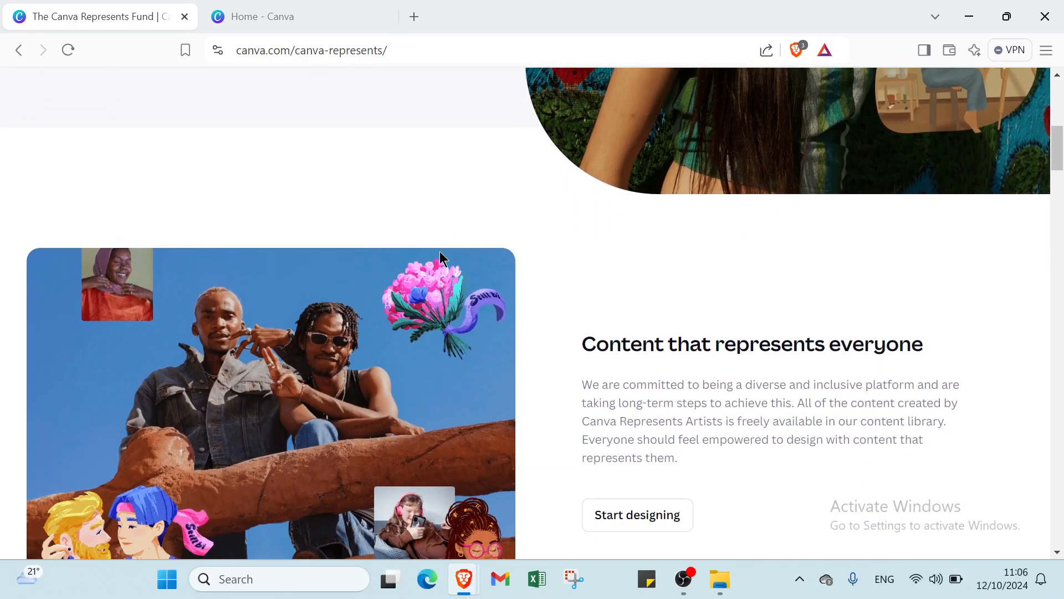
{"action": "scroll", "coordinate": [440, 253], "scroll_direction": "down", "scroll_amount": 1}
{"action": "scroll", "coordinate": [439, 251], "scroll_direction": "down", "scroll_amount": 1}
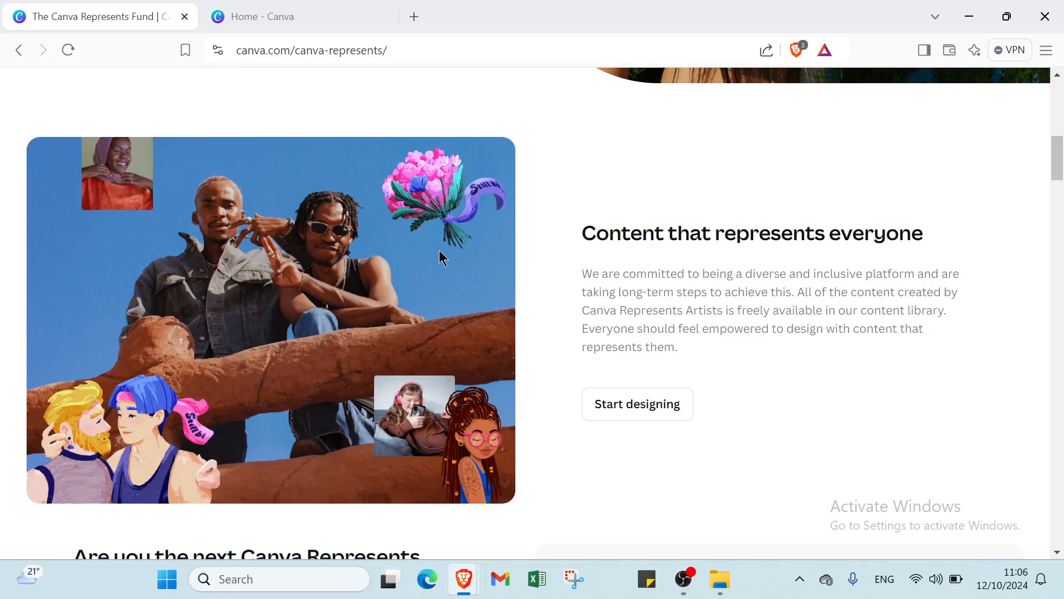
{"action": "scroll", "coordinate": [439, 251], "scroll_direction": "down", "scroll_amount": 1}
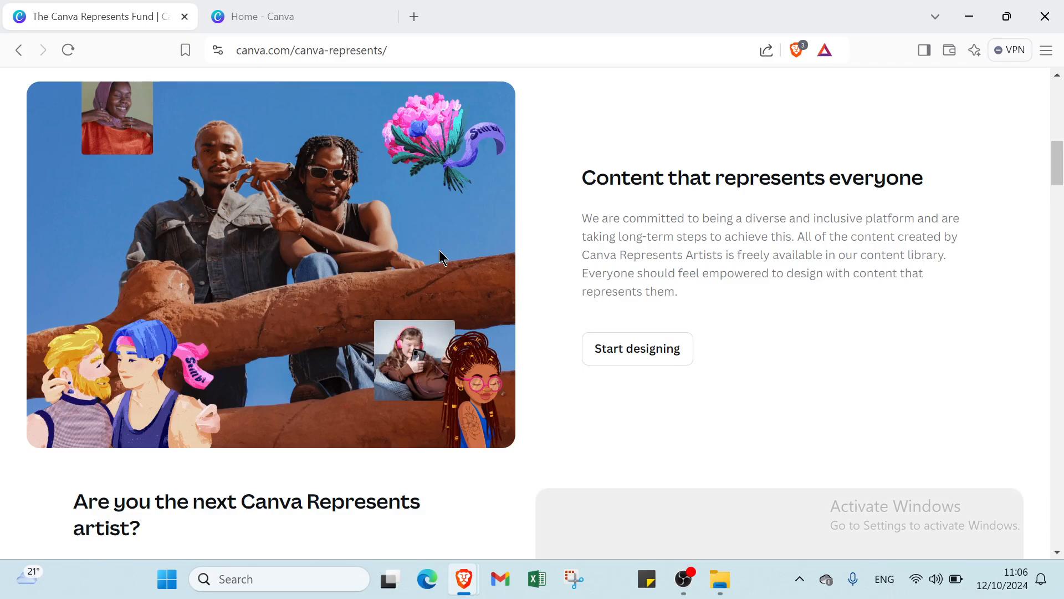
{"action": "scroll", "coordinate": [530, 167], "scroll_direction": "up", "scroll_amount": 6}
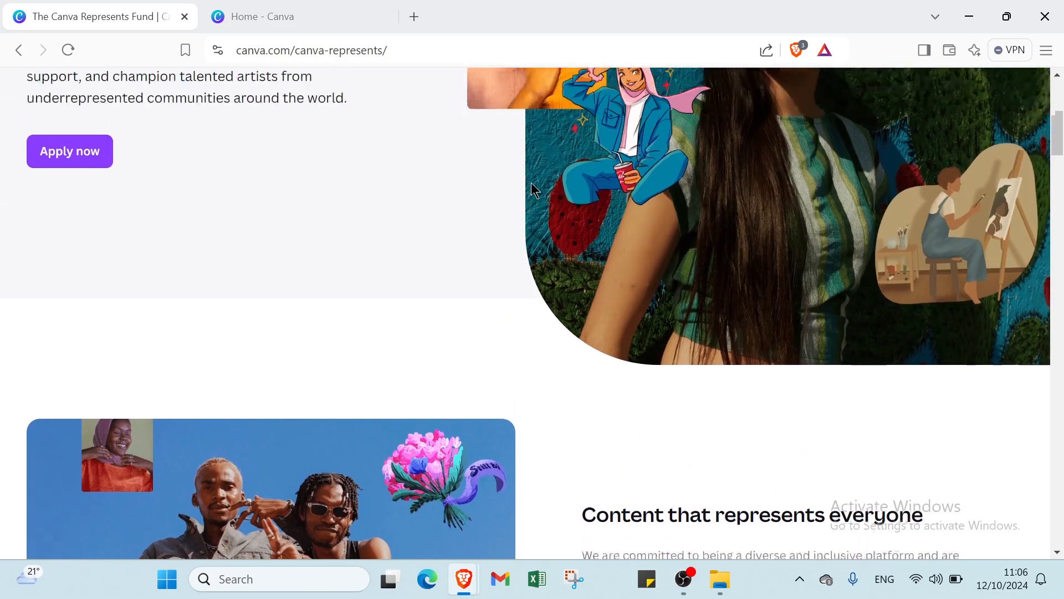
{"action": "scroll", "coordinate": [531, 181], "scroll_direction": "up", "scroll_amount": 6}
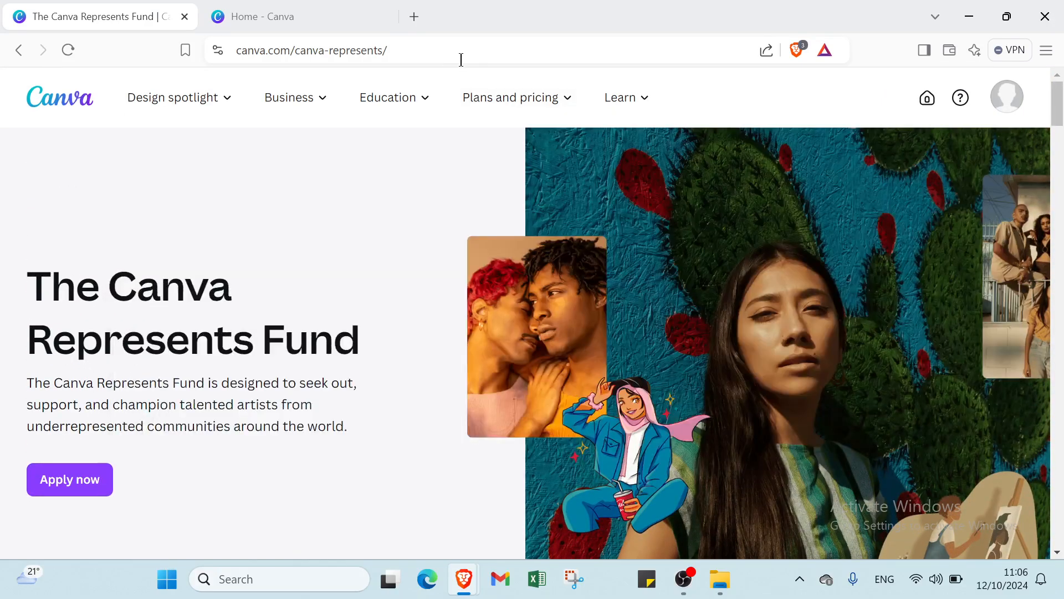
- Open Canva's Brochures page from the Marketing column of the Design spotlight menu
{"action": "mouse_move", "coordinate": [222, 110]}
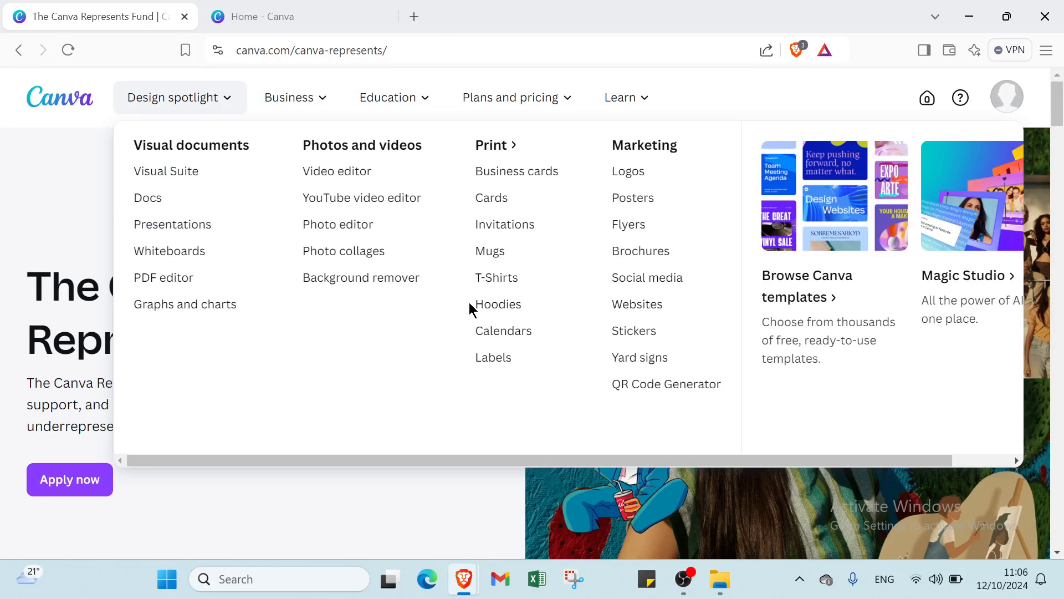
{"action": "left_click", "coordinate": [620, 261]}
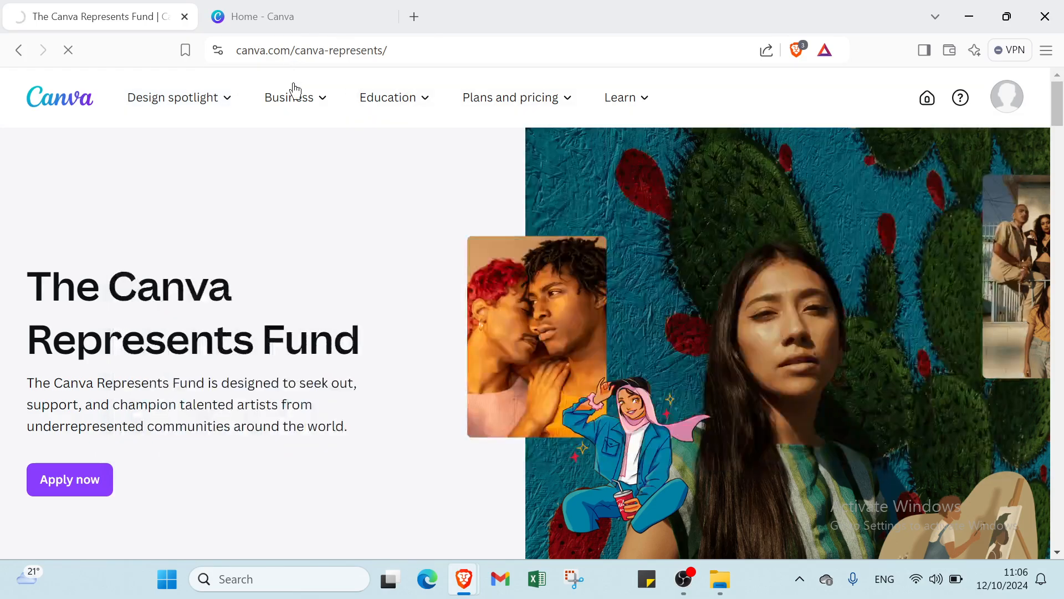
{"action": "mouse_move", "coordinate": [292, 91]}
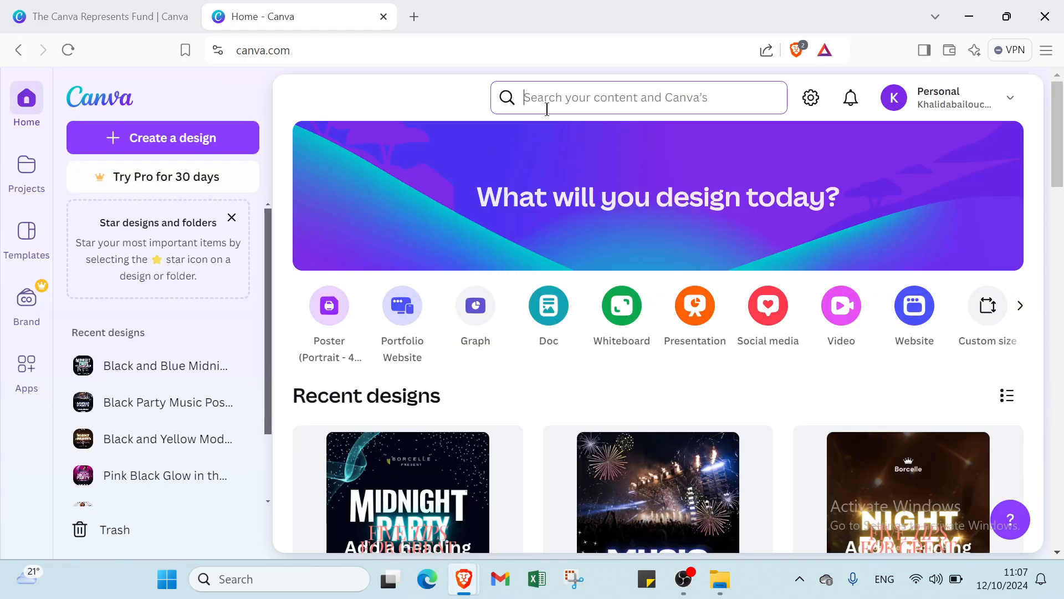
- Search Canva for 'brochures' and list all 5,355 brochure templates
{"action": "left_click", "coordinate": [546, 108]}
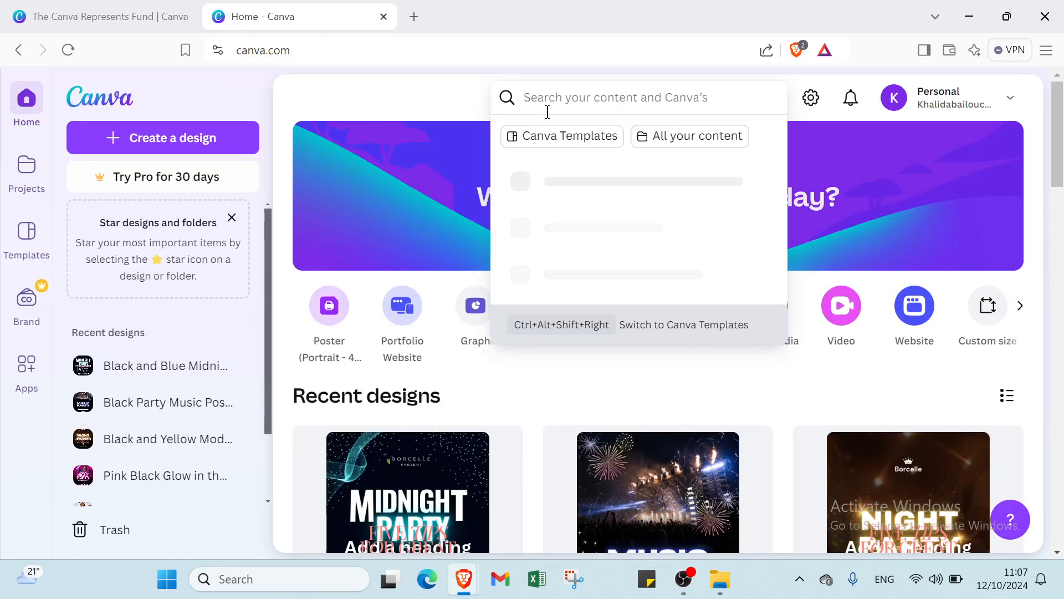
{"action": "type", "text": "broc"}
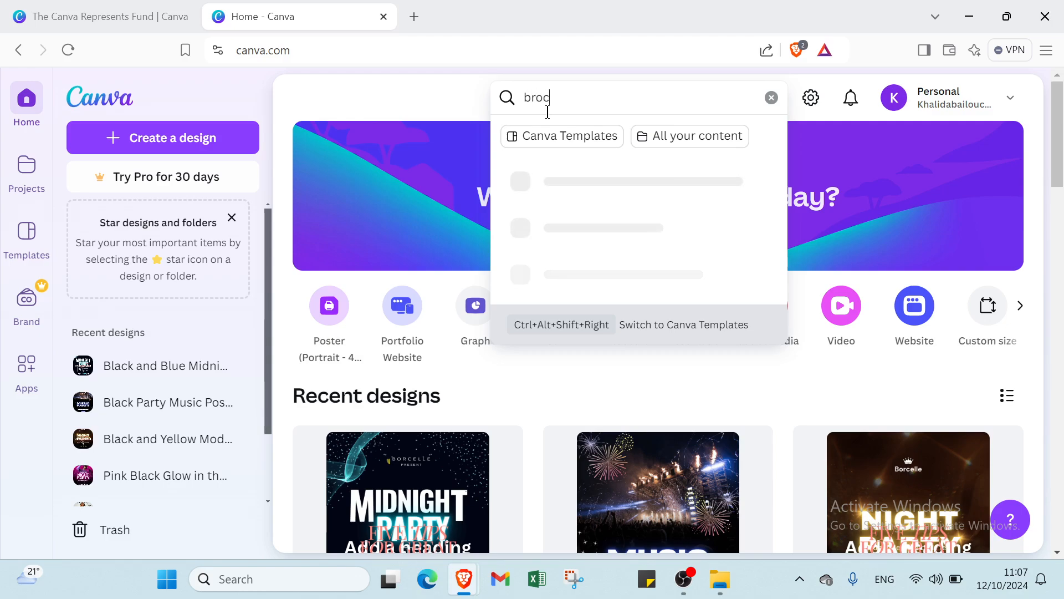
{"action": "type", "text": "hures"}
{"action": "key", "text": "Return"}
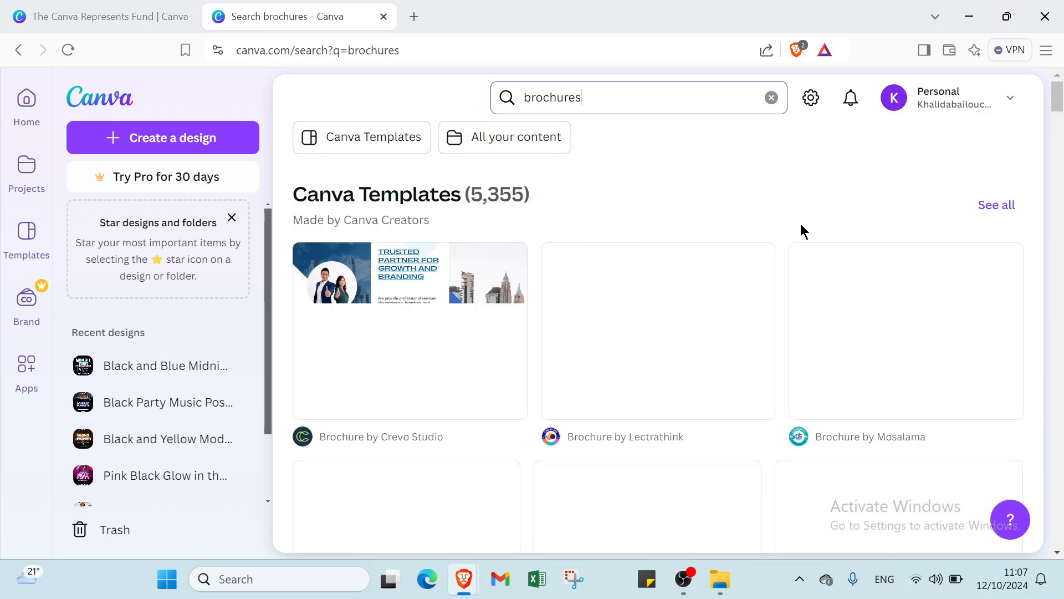
{"action": "left_click", "coordinate": [1009, 213]}
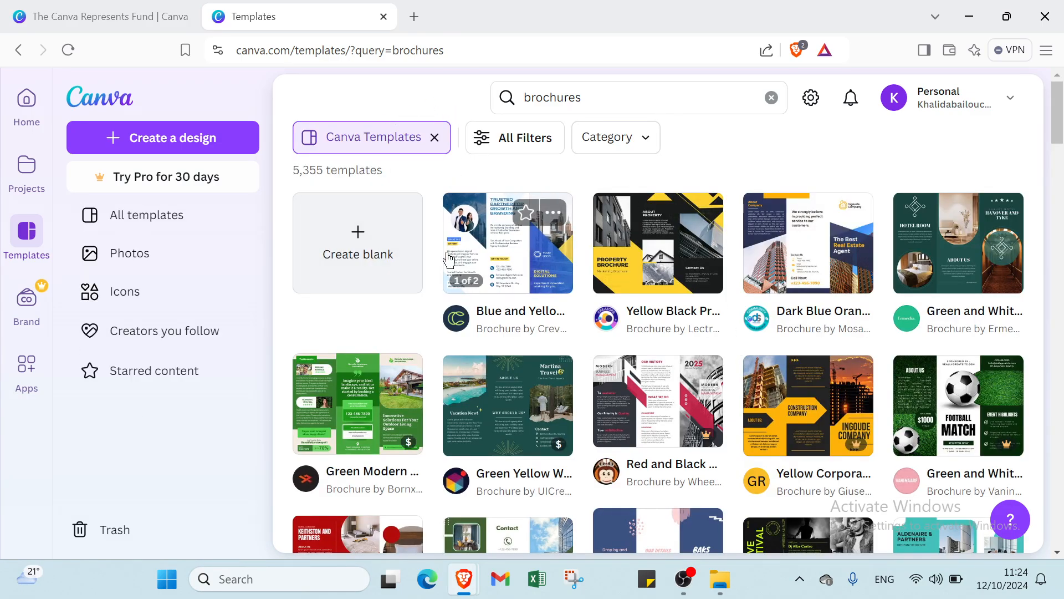
- Open the template filters and expand the Business and Social Media category groups
{"action": "left_click", "coordinate": [529, 139]}
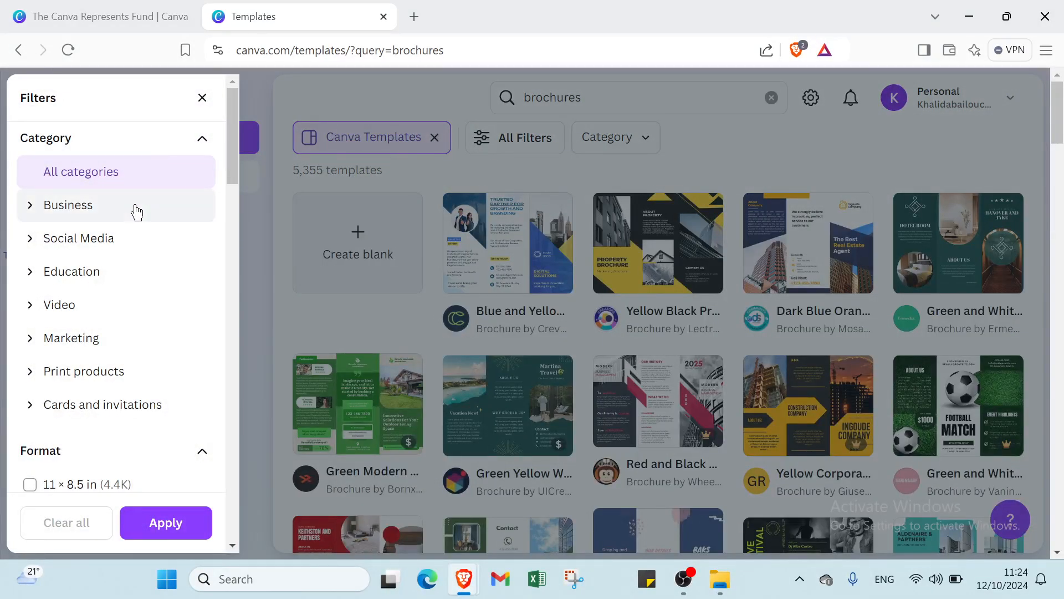
{"action": "left_click", "coordinate": [137, 213]}
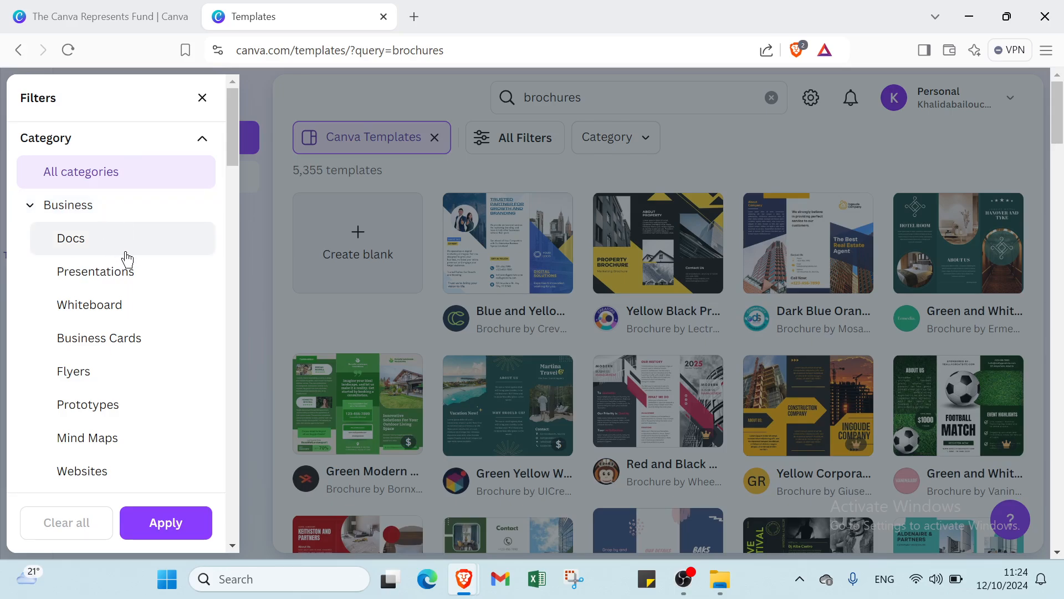
{"action": "scroll", "coordinate": [120, 246], "scroll_direction": "down", "scroll_amount": 1}
{"action": "scroll", "coordinate": [120, 244], "scroll_direction": "down", "scroll_amount": 2}
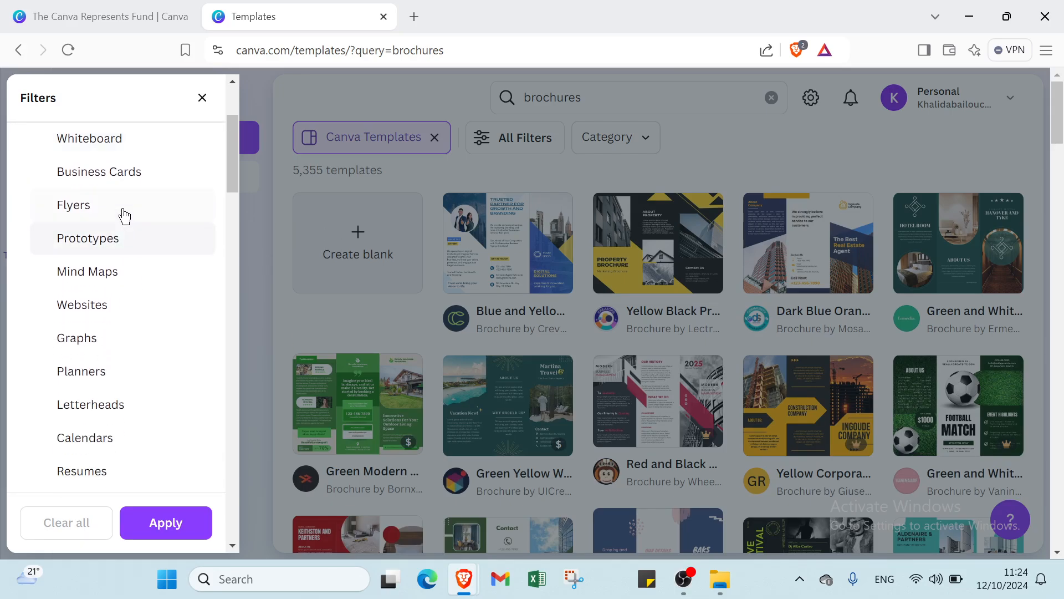
{"action": "scroll", "coordinate": [69, 322], "scroll_direction": "down", "scroll_amount": 1}
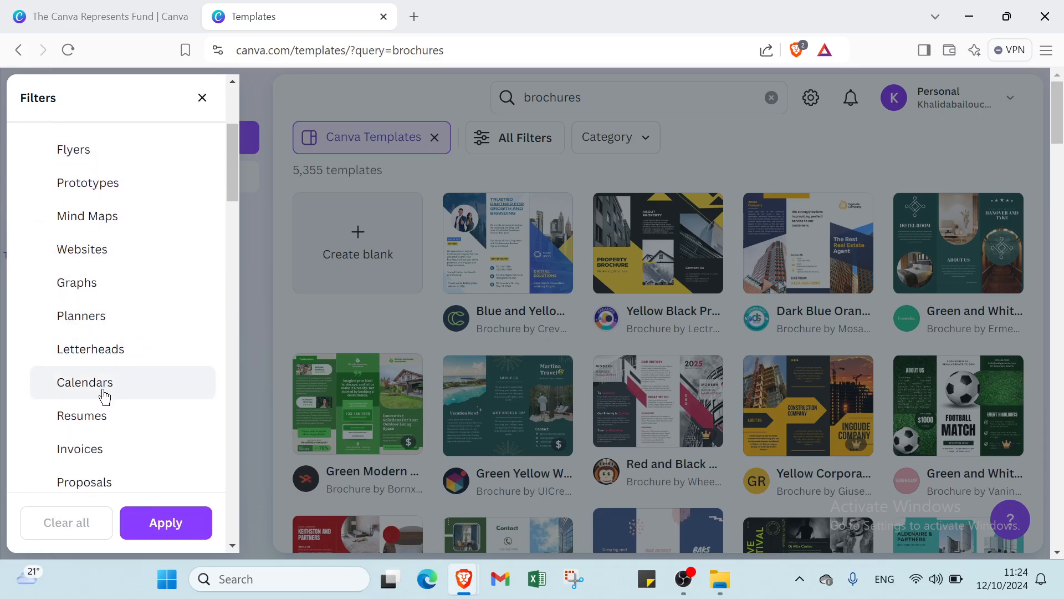
{"action": "scroll", "coordinate": [100, 395], "scroll_direction": "down", "scroll_amount": 3}
{"action": "scroll", "coordinate": [100, 393], "scroll_direction": "down", "scroll_amount": 2}
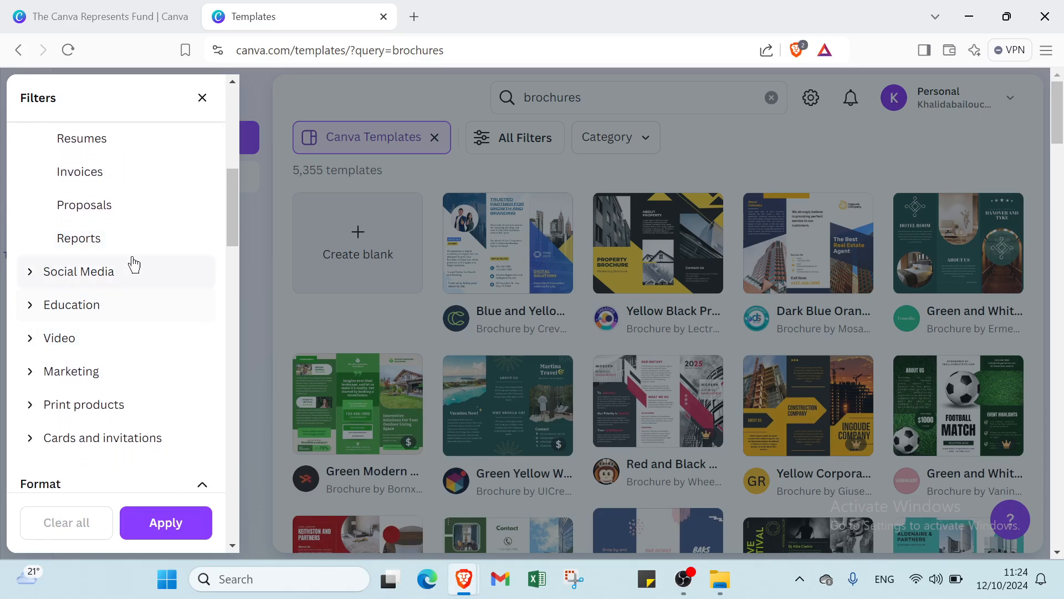
{"action": "left_click", "coordinate": [123, 285]}
{"action": "scroll", "coordinate": [119, 283], "scroll_direction": "down", "scroll_amount": 2}
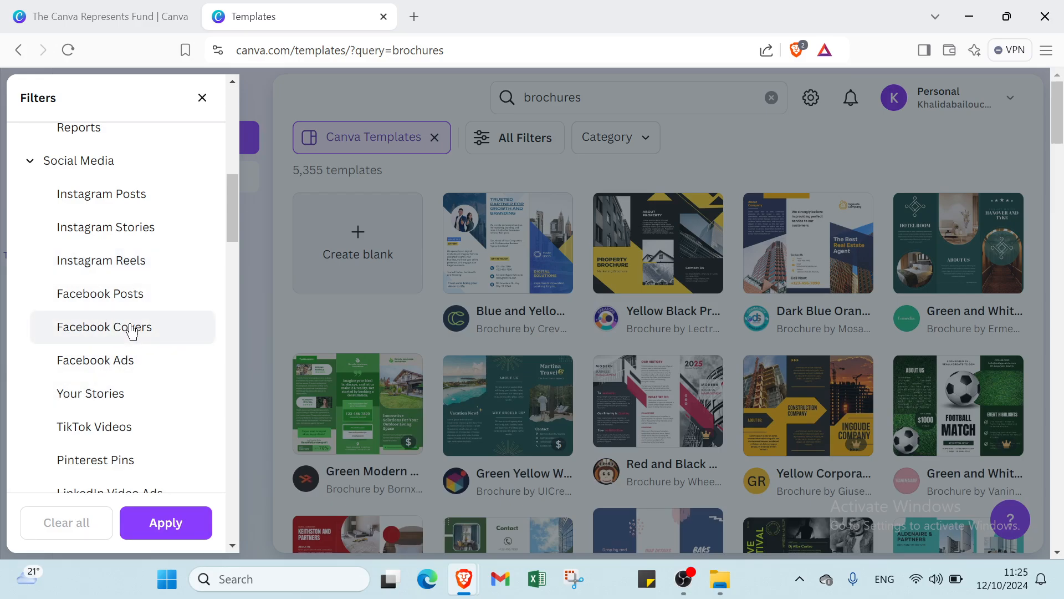
{"action": "scroll", "coordinate": [113, 366], "scroll_direction": "down", "scroll_amount": 3}
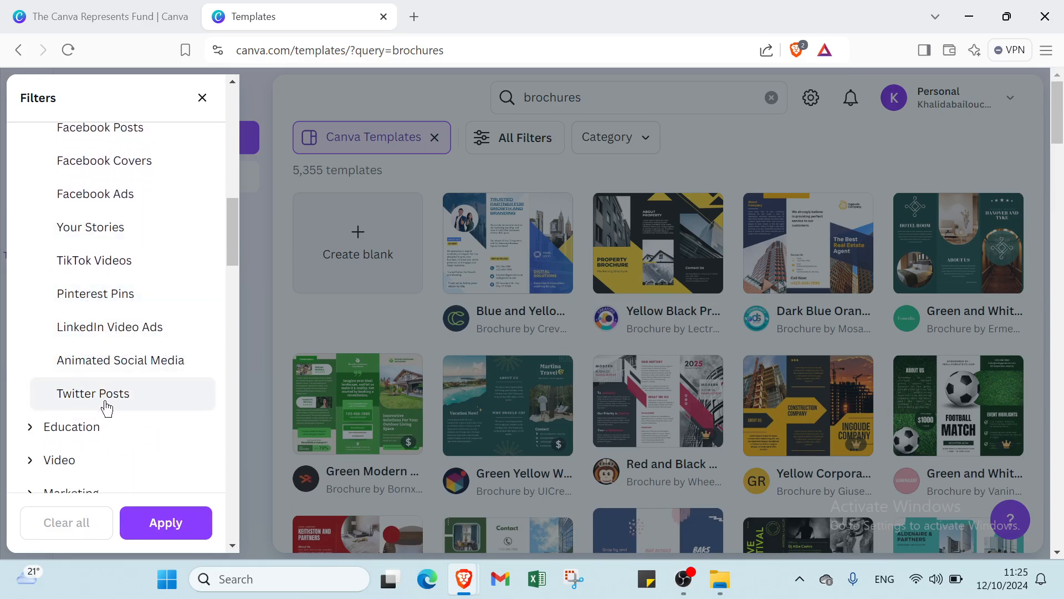
{"action": "scroll", "coordinate": [105, 412], "scroll_direction": "down", "scroll_amount": 1}
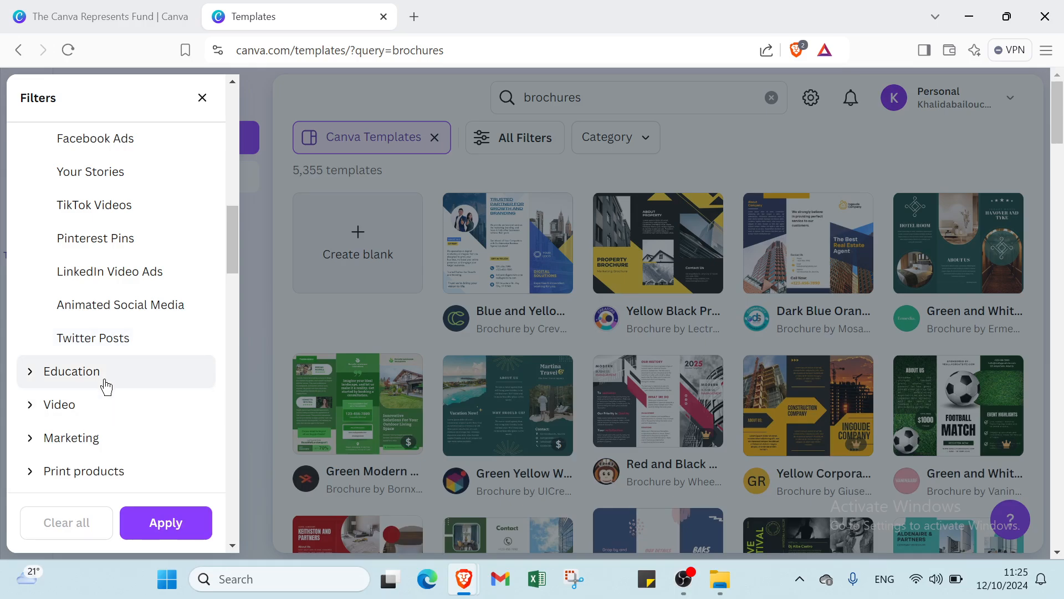
- Expand the Education, Video and Marketing groups and select the Brochures category
{"action": "left_click", "coordinate": [107, 386]}
{"action": "scroll", "coordinate": [103, 385], "scroll_direction": "down", "scroll_amount": 2}
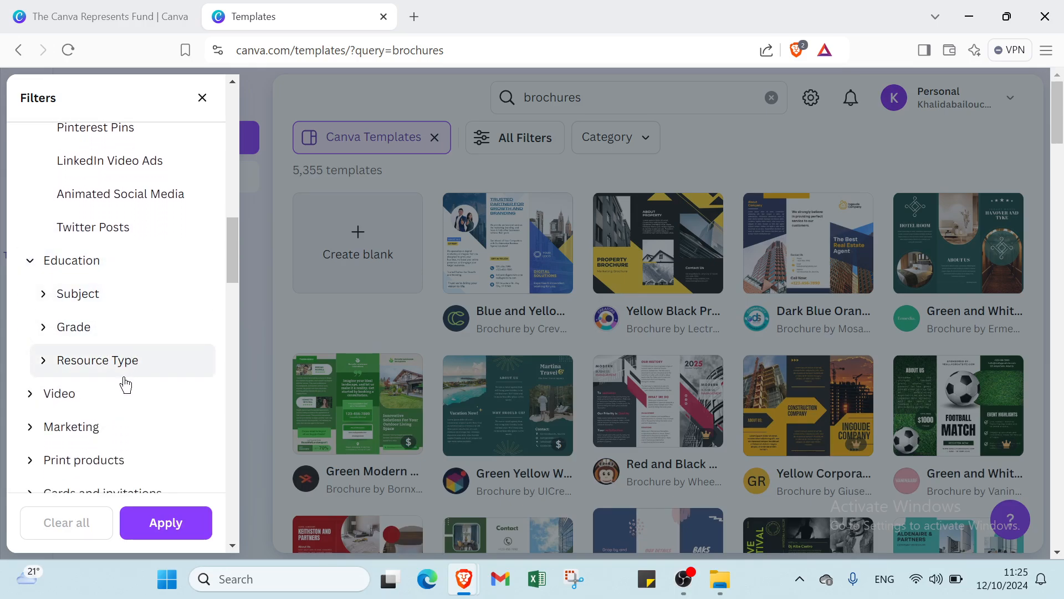
{"action": "left_click", "coordinate": [107, 405]}
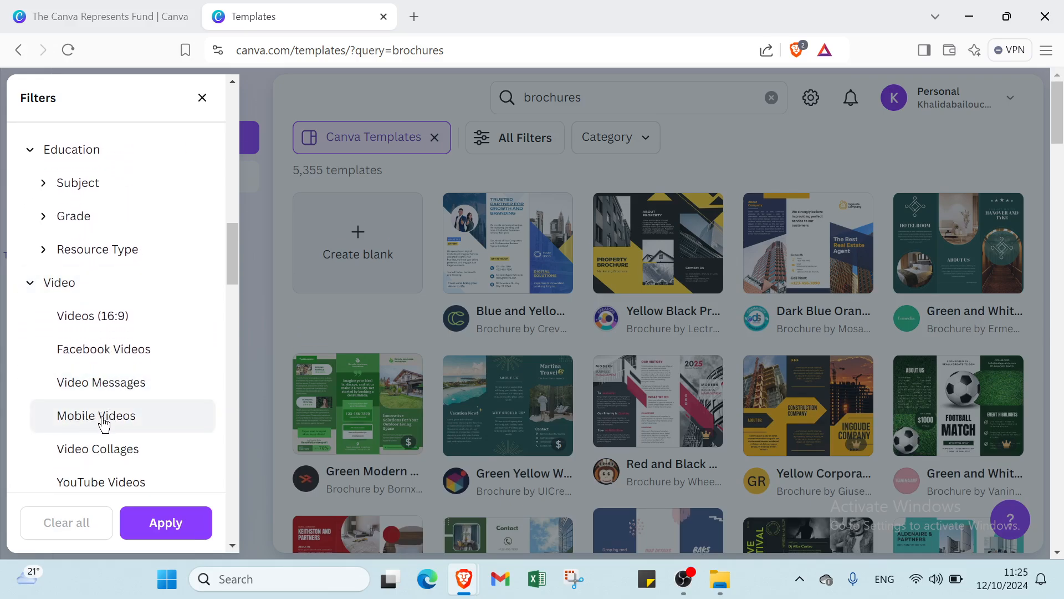
{"action": "scroll", "coordinate": [104, 424], "scroll_direction": "down", "scroll_amount": 2}
{"action": "scroll", "coordinate": [138, 399], "scroll_direction": "down", "scroll_amount": 1}
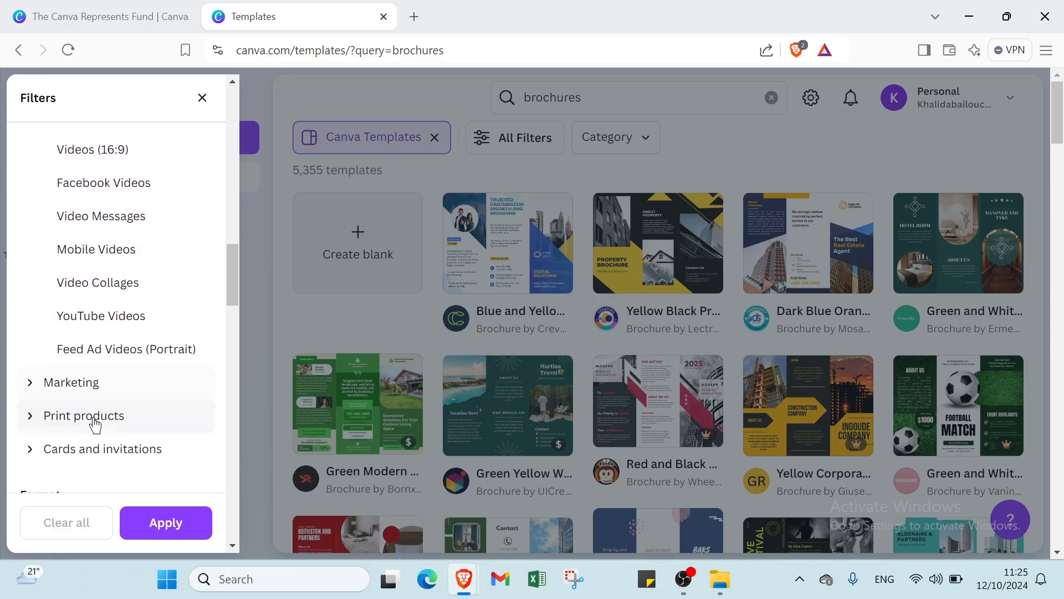
{"action": "left_click", "coordinate": [70, 383]}
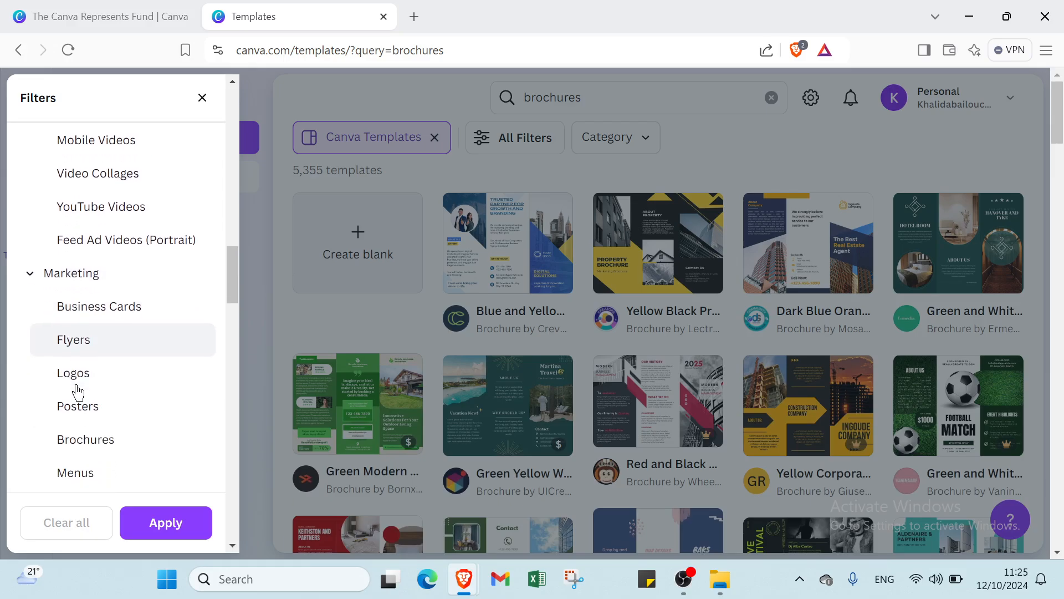
{"action": "scroll", "coordinate": [78, 393], "scroll_direction": "down", "scroll_amount": 2}
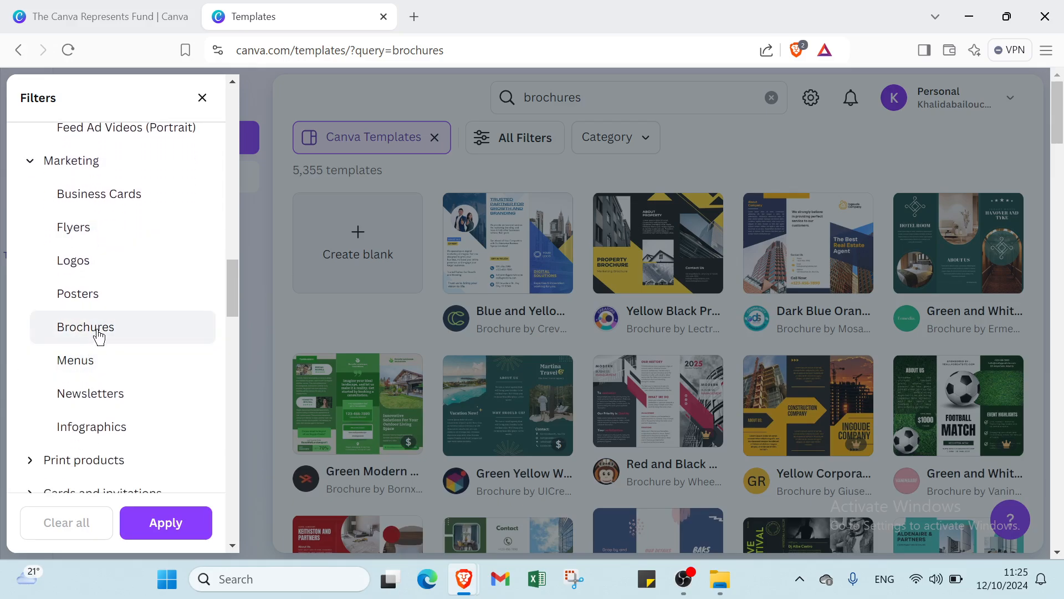
{"action": "left_click", "coordinate": [99, 335]}
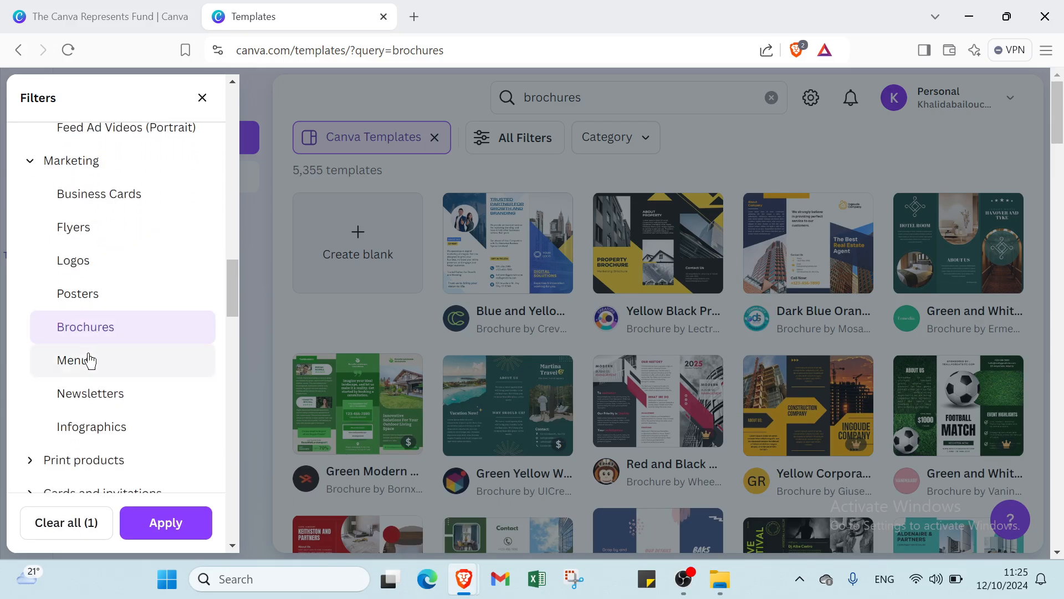
- Collapse the Format, Style, Language, Theme, Feature, Grade, Subject and Topic filter sections
{"action": "scroll", "coordinate": [88, 360], "scroll_direction": "down", "scroll_amount": 3}
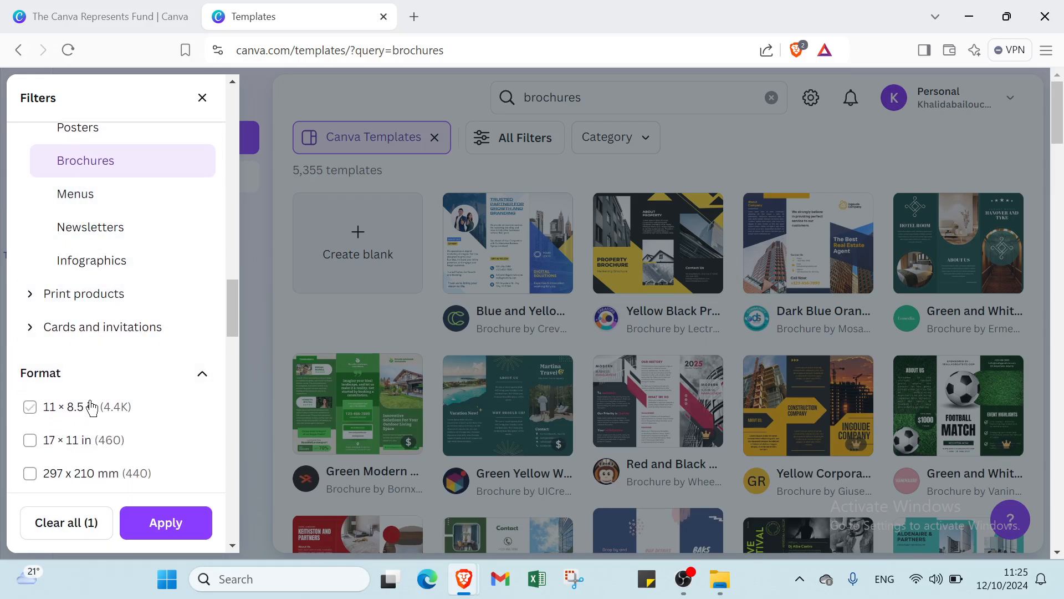
{"action": "scroll", "coordinate": [97, 332], "scroll_direction": "down", "scroll_amount": 2}
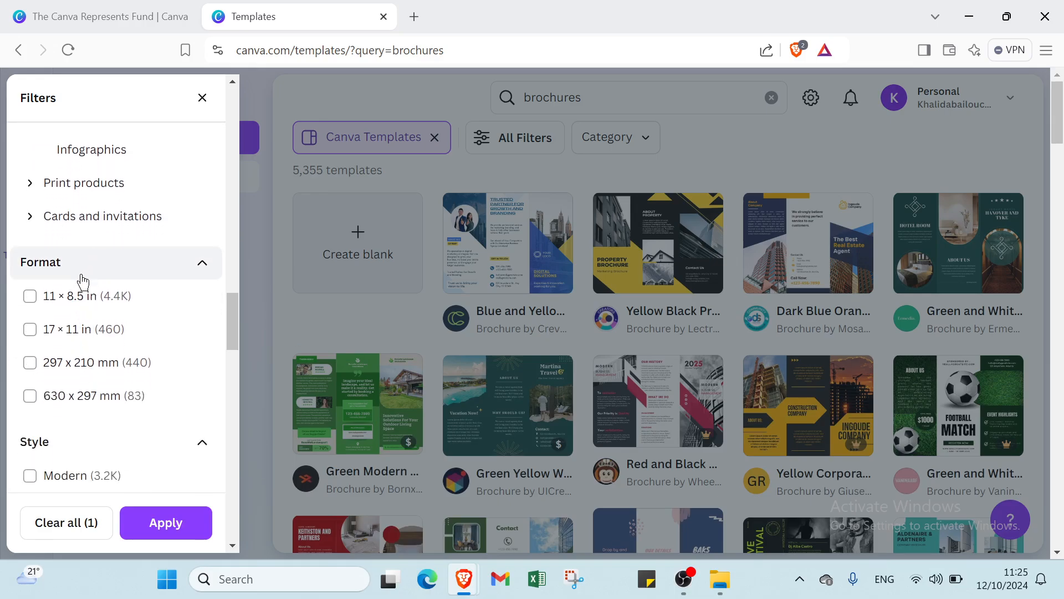
{"action": "scroll", "coordinate": [83, 282], "scroll_direction": "down", "scroll_amount": 2}
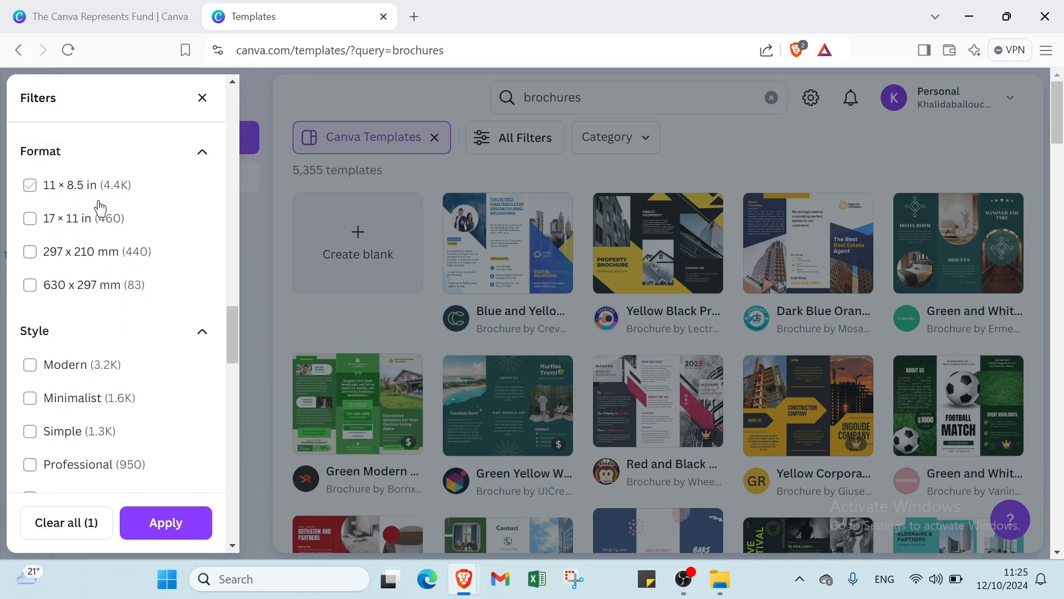
{"action": "left_click", "coordinate": [96, 162]}
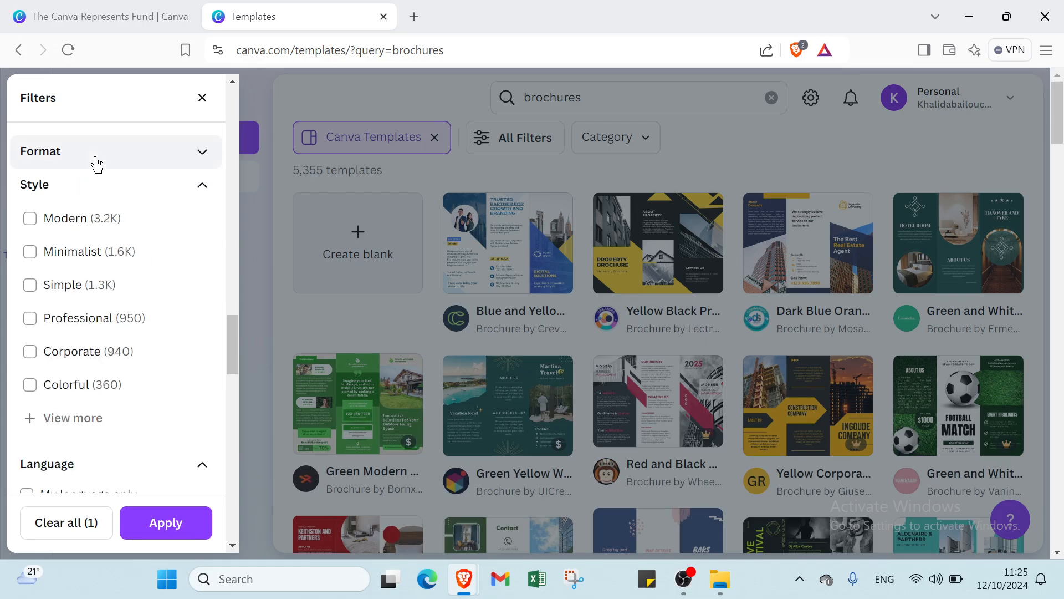
{"action": "left_click", "coordinate": [91, 188]}
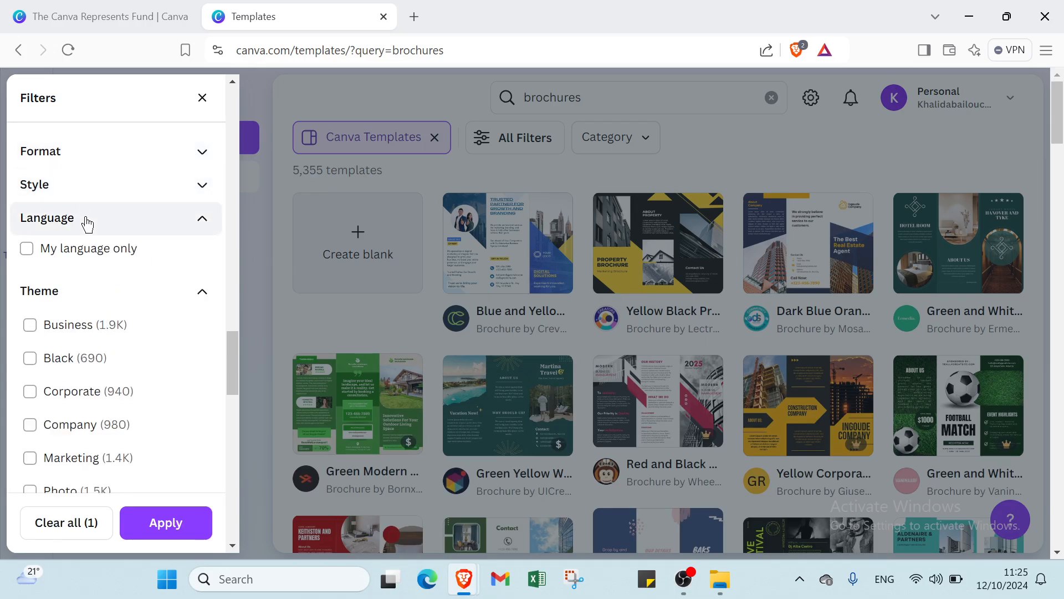
{"action": "left_click", "coordinate": [87, 224]}
{"action": "left_click", "coordinate": [86, 259]}
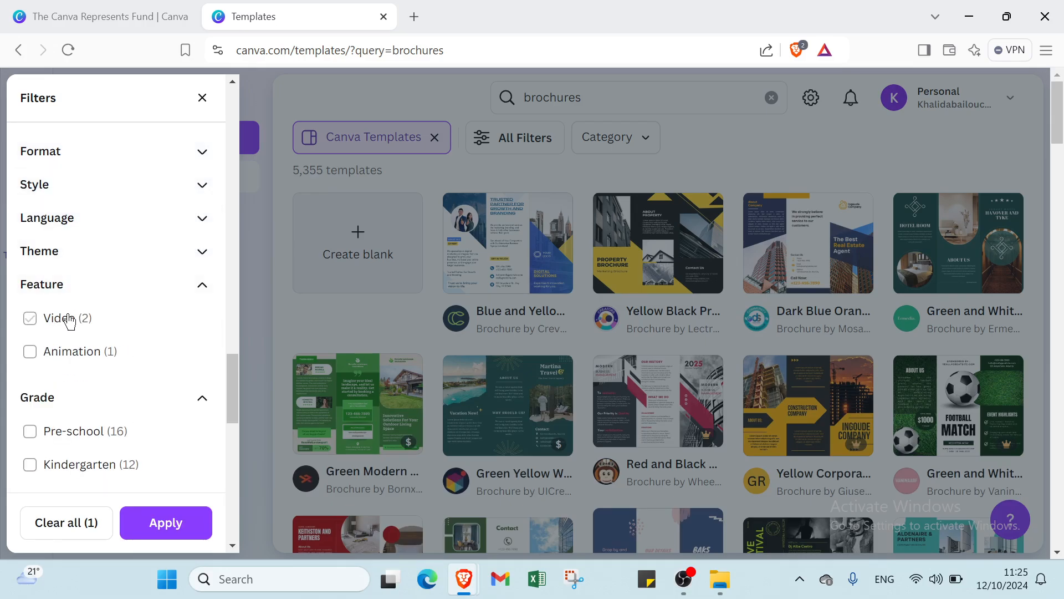
{"action": "left_click", "coordinate": [76, 287]}
{"action": "left_click", "coordinate": [65, 324]}
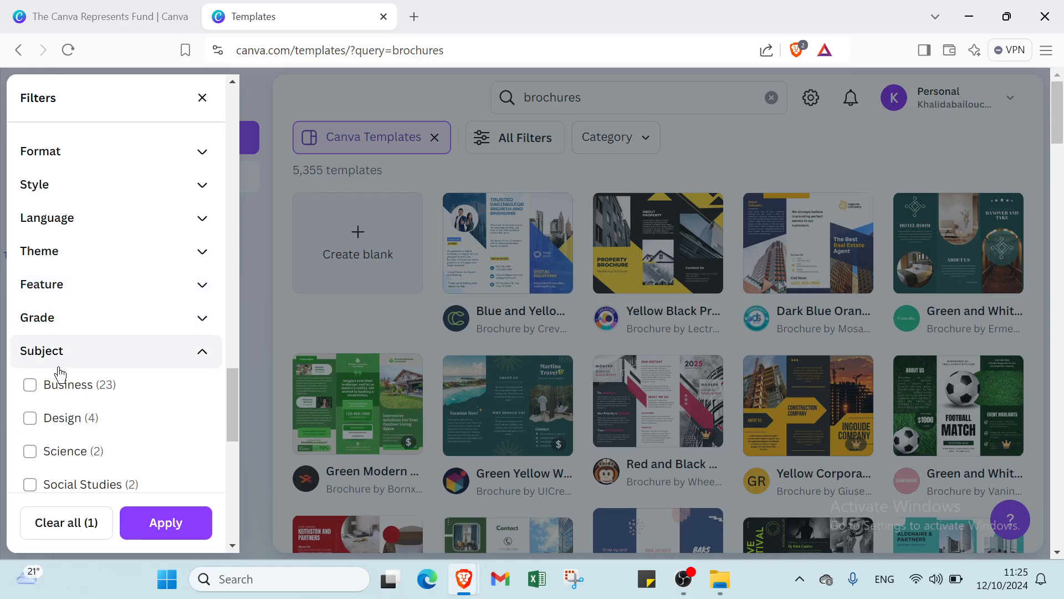
{"action": "left_click", "coordinate": [61, 355]}
{"action": "scroll", "coordinate": [59, 368], "scroll_direction": "down", "scroll_amount": 1}
{"action": "left_click", "coordinate": [61, 336]}
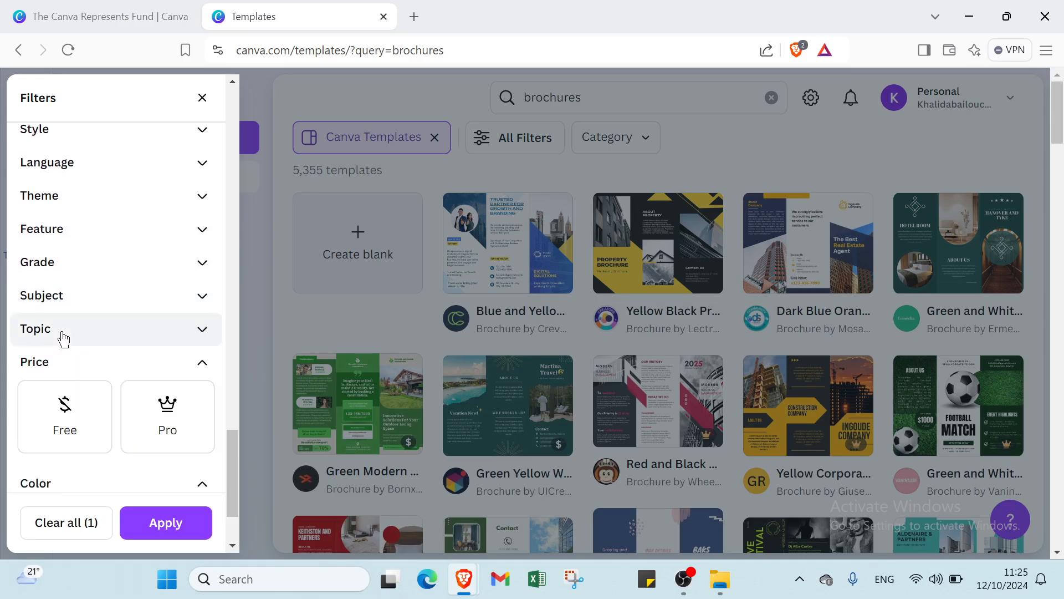
- Choose the Free price option for the template filters
{"action": "left_click", "coordinate": [32, 421]}
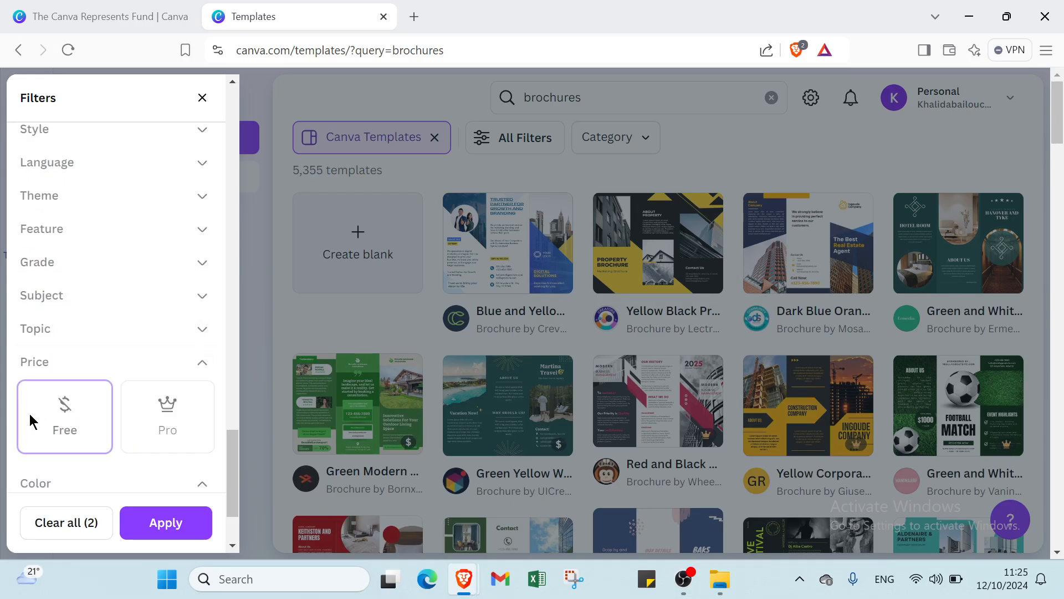
{"action": "scroll", "coordinate": [143, 430], "scroll_direction": "down", "scroll_amount": 1}
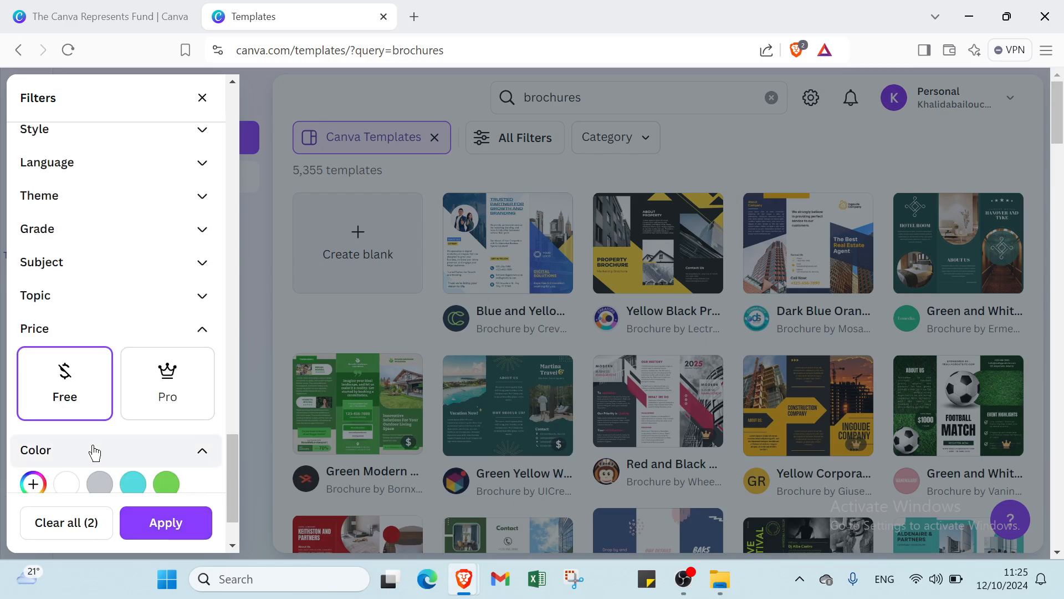
{"action": "scroll", "coordinate": [91, 443], "scroll_direction": "down", "scroll_amount": 3}
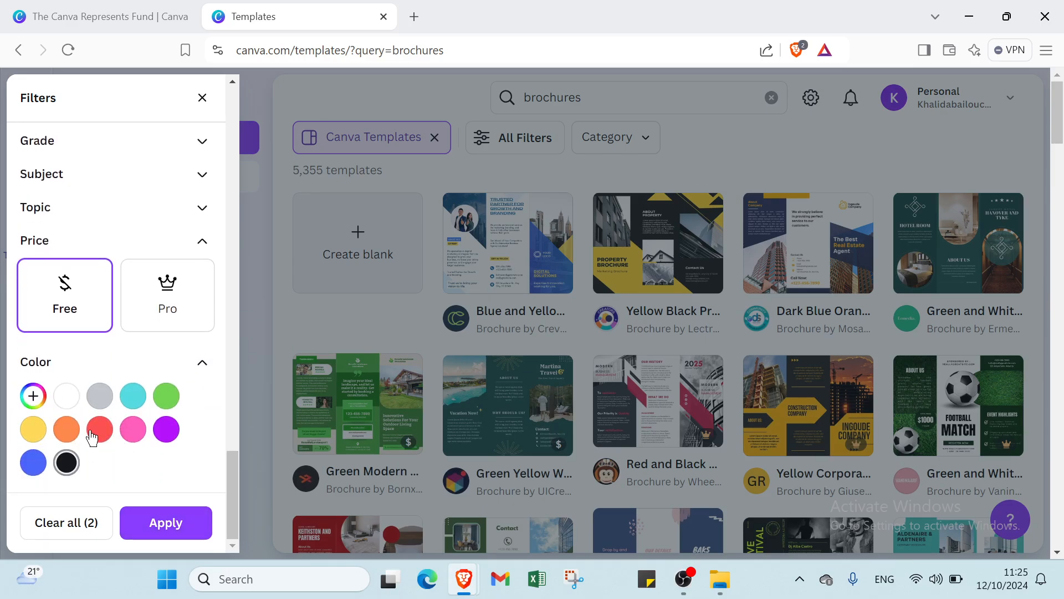
- Apply the Brochures and Free filters, leaving 2,049 templates, and scroll the results
{"action": "left_click", "coordinate": [149, 514]}
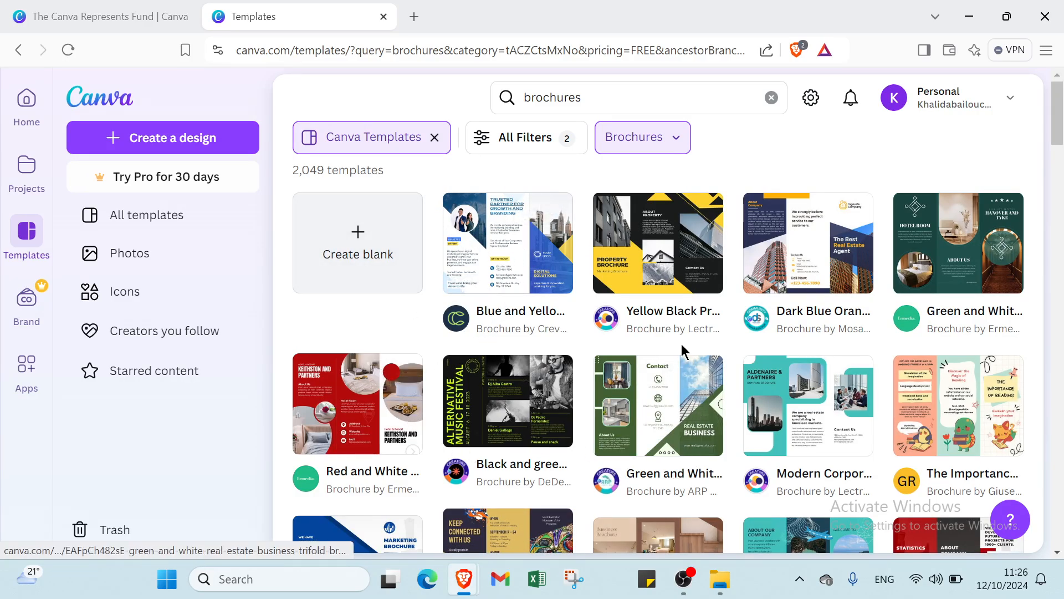
{"action": "scroll", "coordinate": [681, 351], "scroll_direction": "down", "scroll_amount": 3}
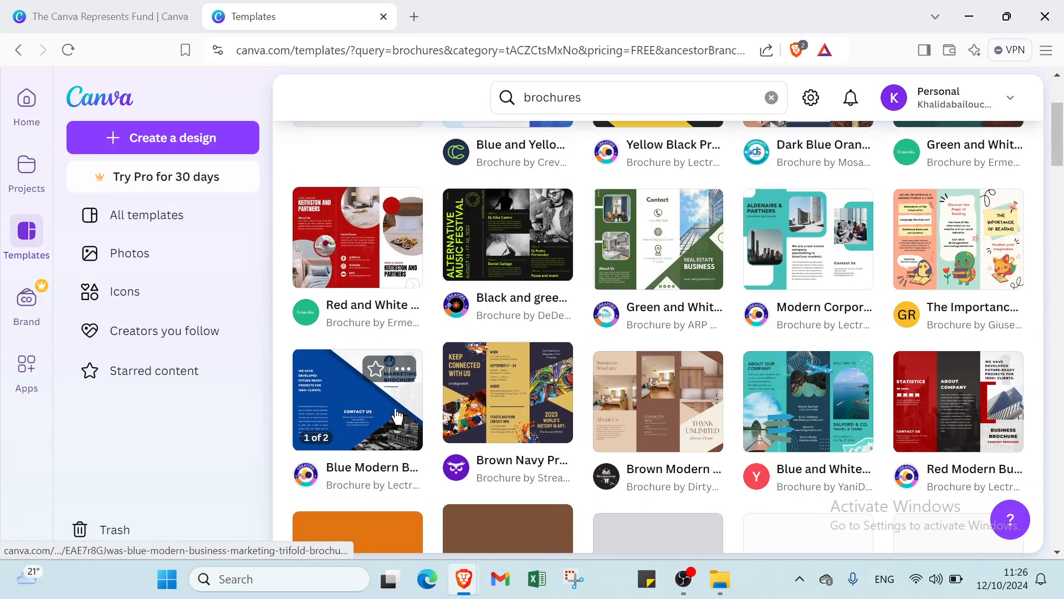
- Preview the Blue Modern Business Marketing Trifold Brochure and start a new design from it
{"action": "left_click", "coordinate": [397, 416]}
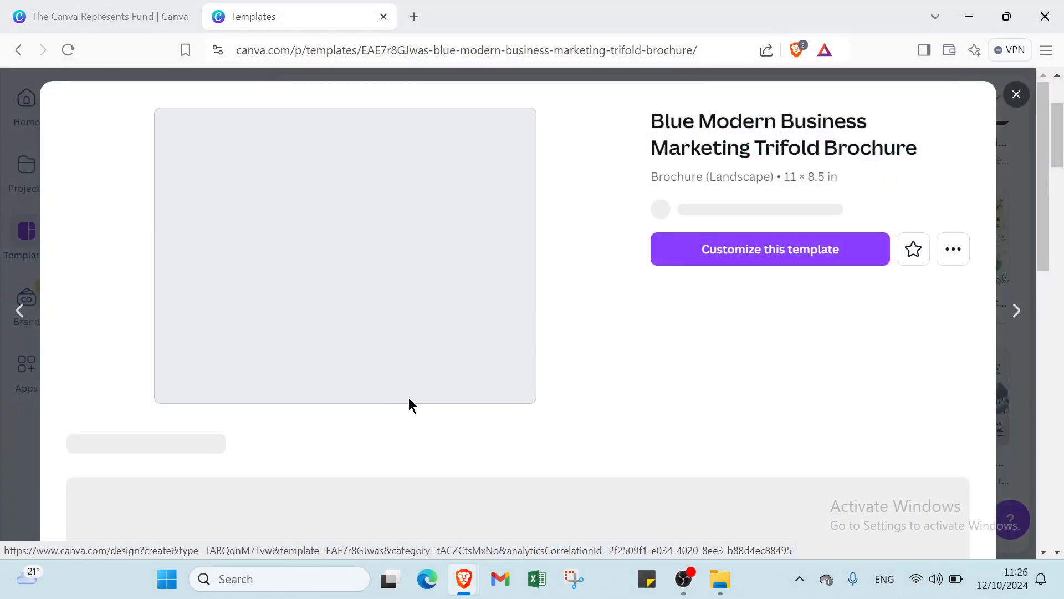
{"action": "left_click", "coordinate": [722, 260]}
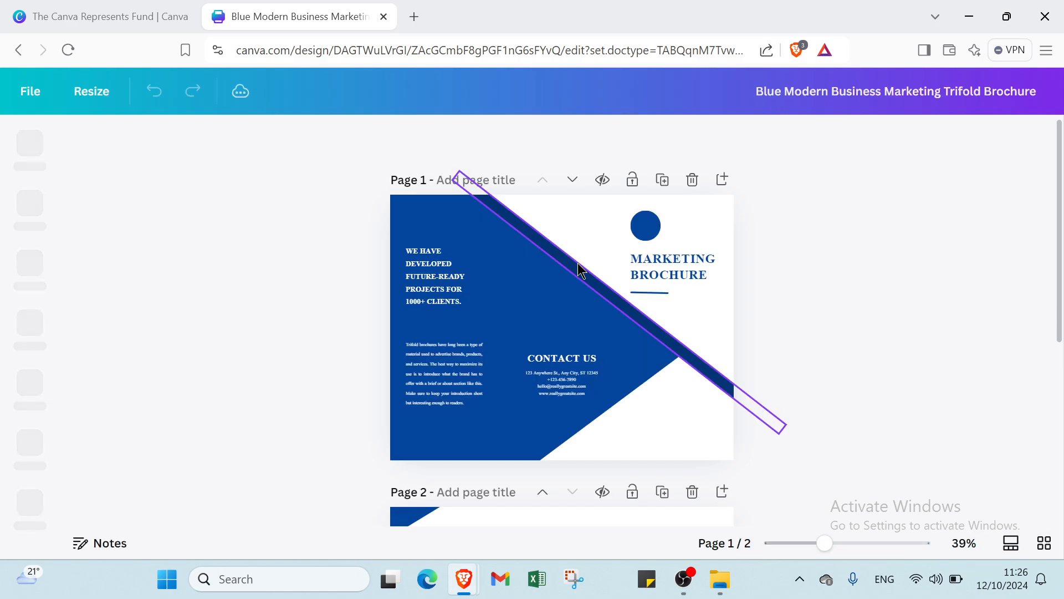
{"action": "scroll", "coordinate": [577, 271], "scroll_direction": "down", "scroll_amount": 5}
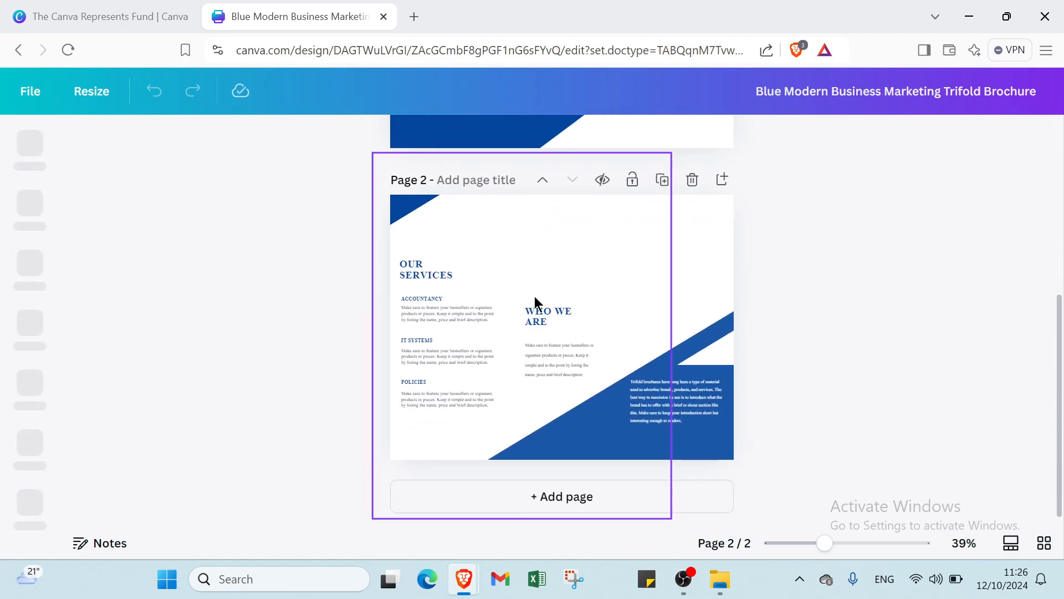
{"action": "scroll", "coordinate": [560, 293], "scroll_direction": "up", "scroll_amount": 5}
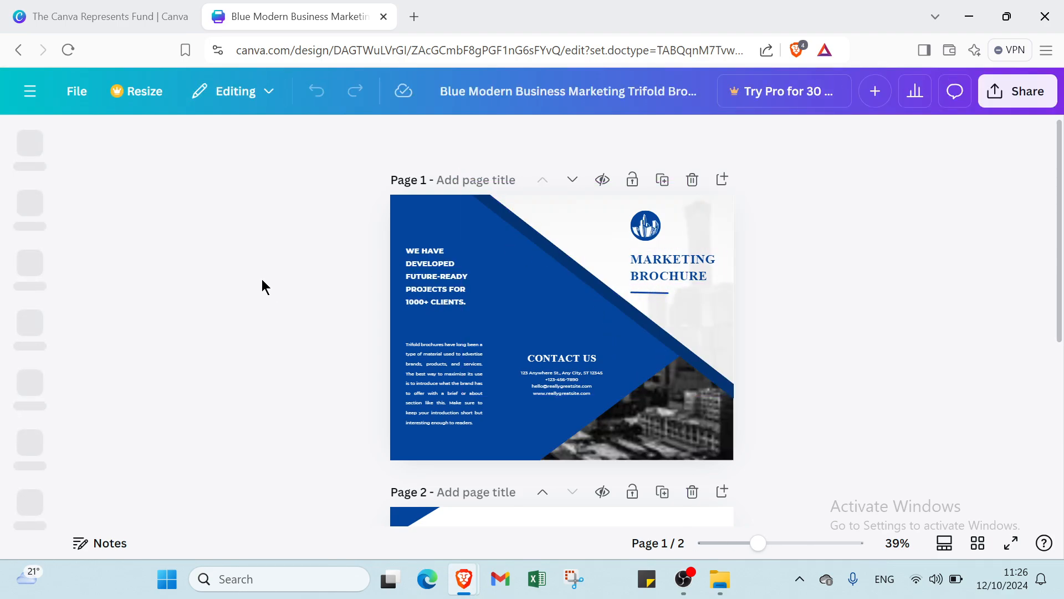
{"action": "left_click", "coordinate": [747, 543]}
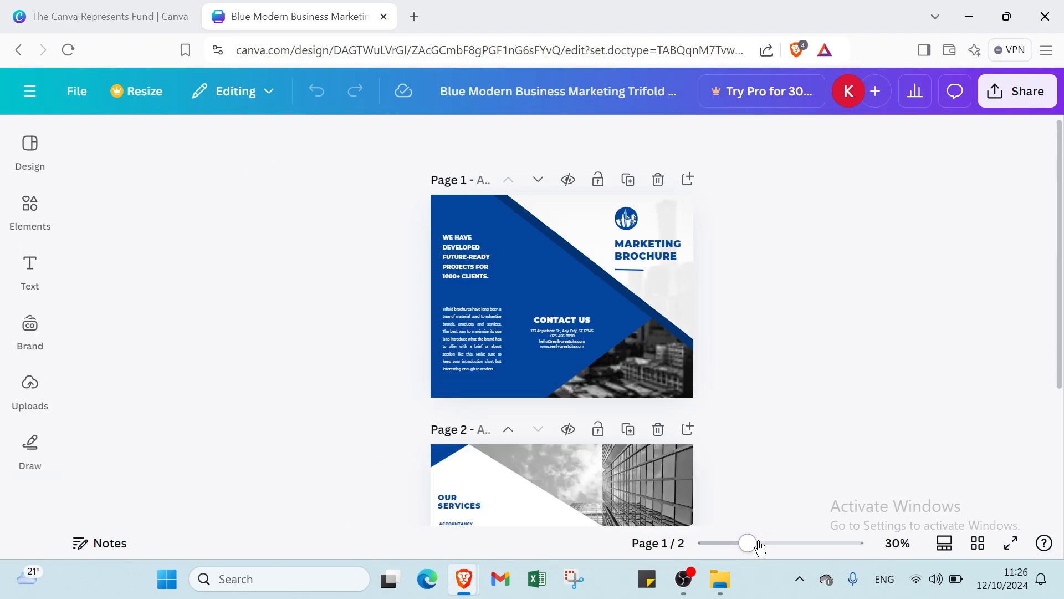
{"action": "left_click", "coordinate": [755, 544]}
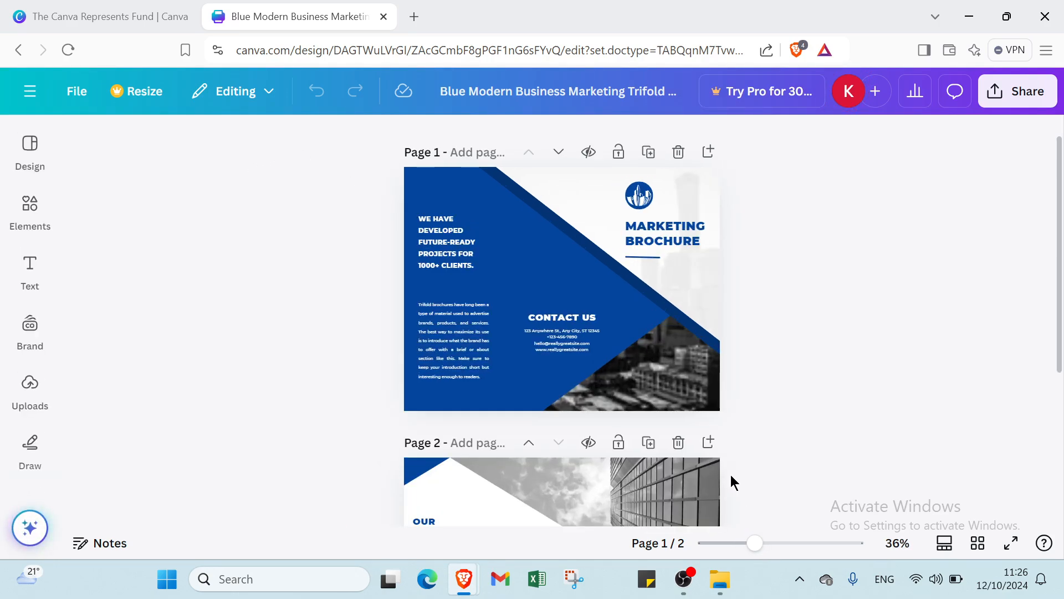
{"action": "scroll", "coordinate": [685, 427], "scroll_direction": "up", "scroll_amount": 1}
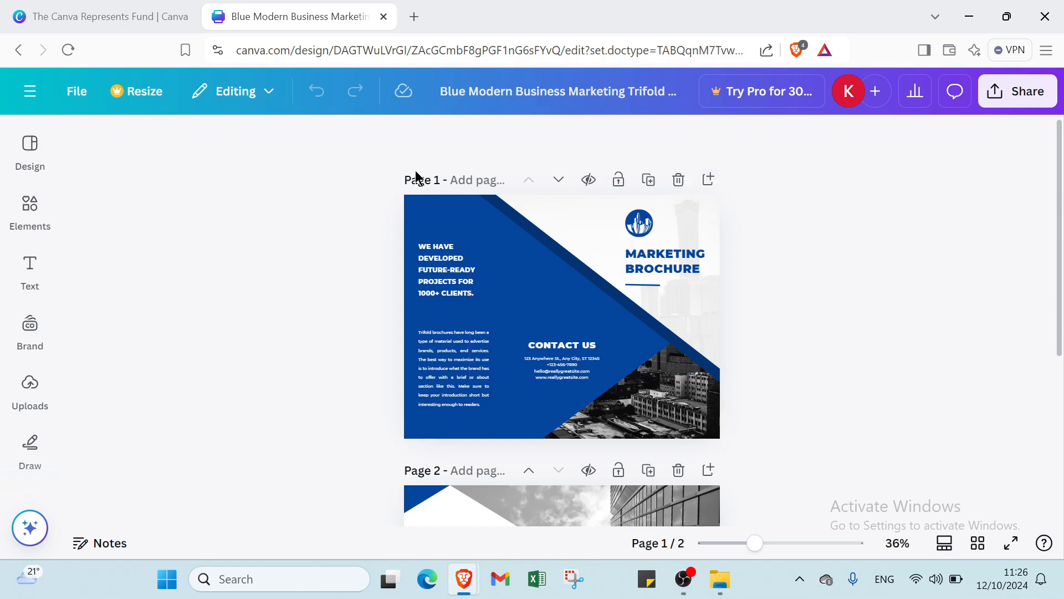
- Recolour page 1's large blue panel to #698FC2 and keep the browser tabs open
{"action": "left_click", "coordinate": [467, 231]}
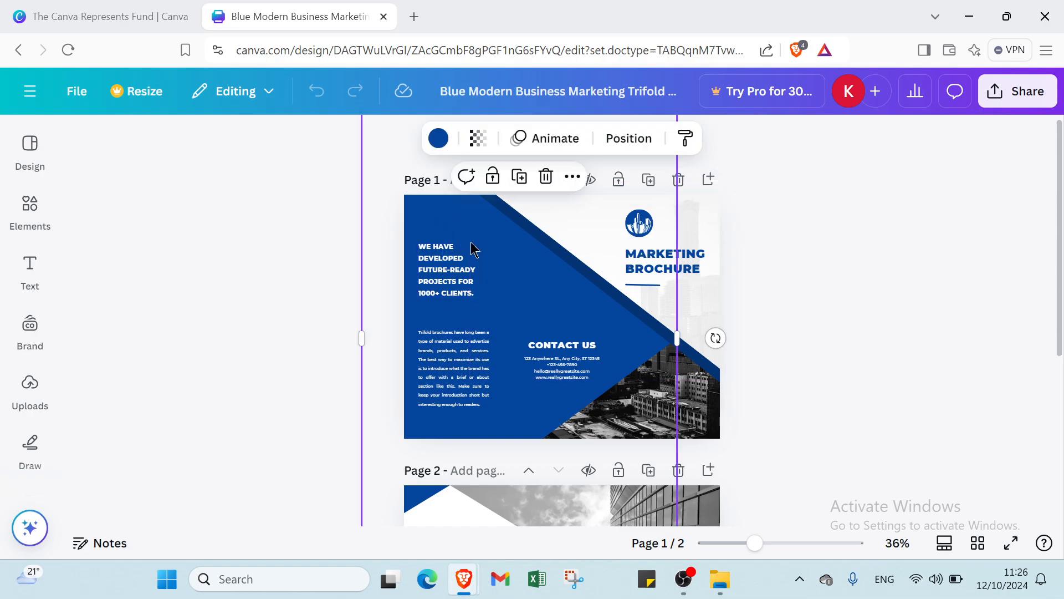
{"action": "left_click", "coordinate": [438, 138]}
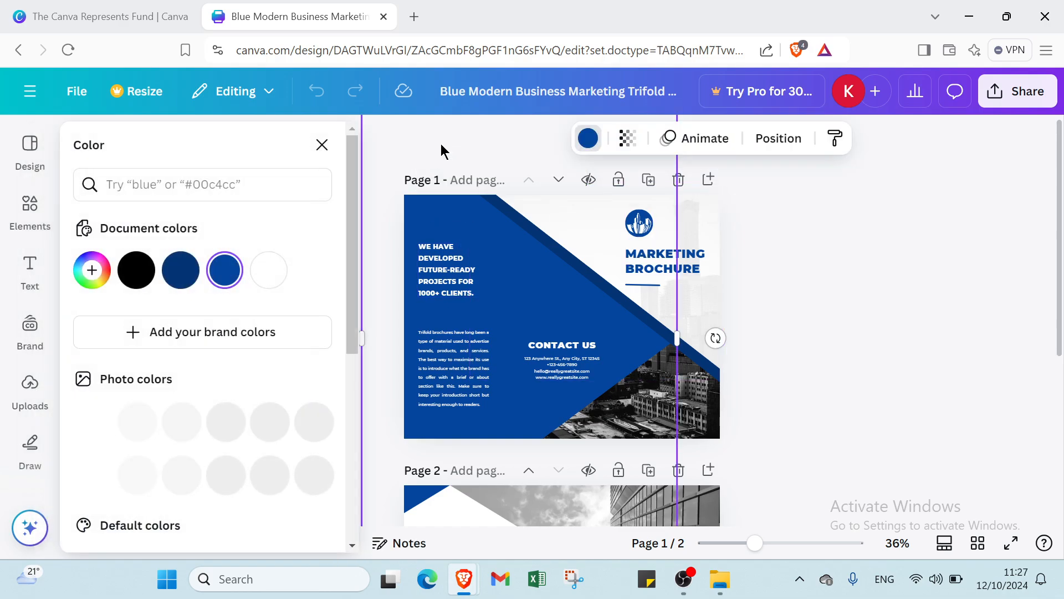
{"action": "scroll", "coordinate": [183, 403], "scroll_direction": "down", "scroll_amount": 4}
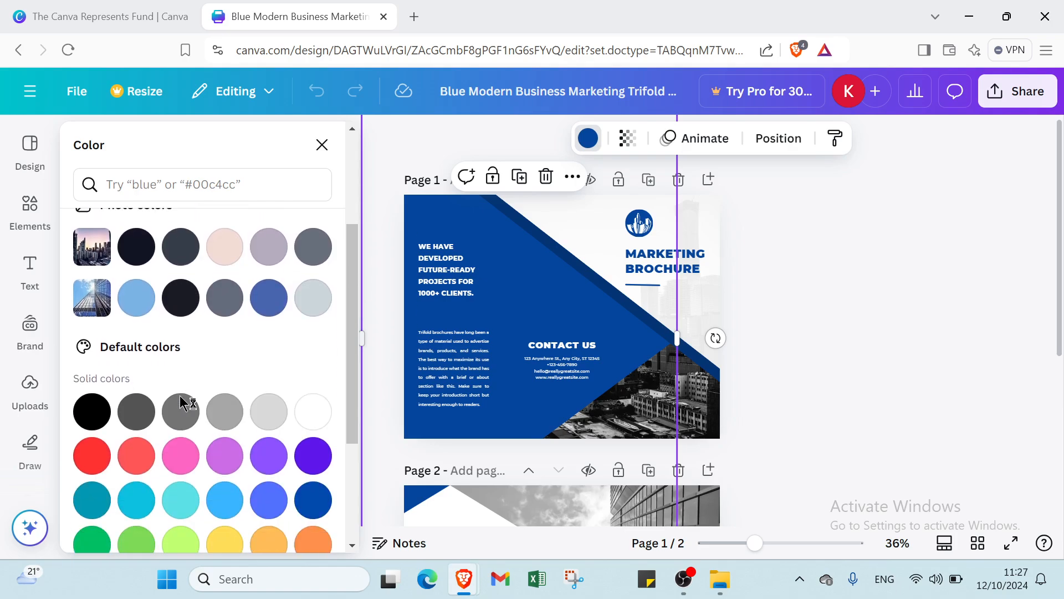
{"action": "scroll", "coordinate": [177, 377], "scroll_direction": "up", "scroll_amount": 4}
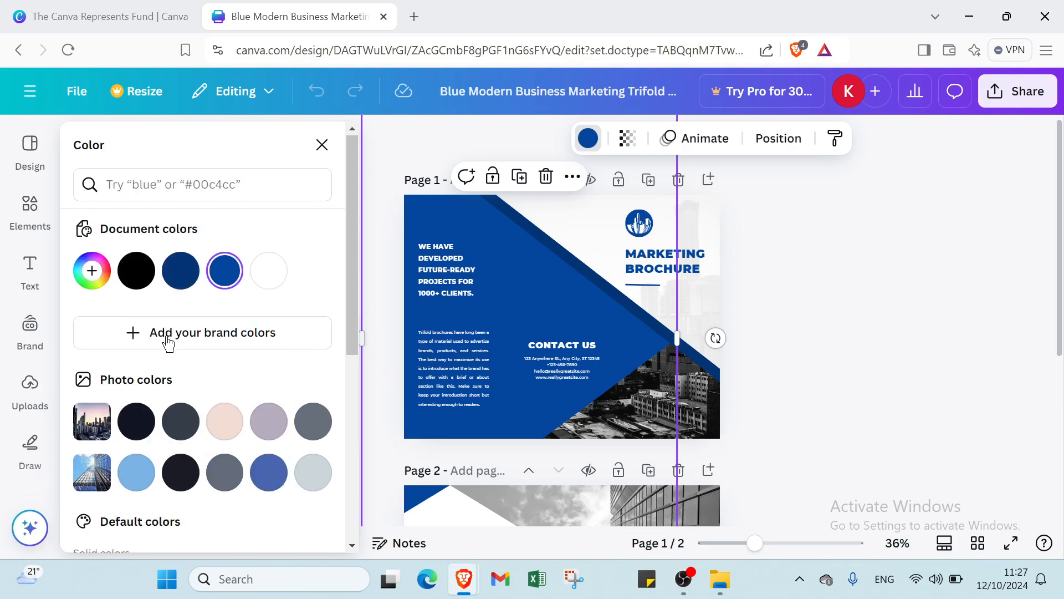
{"action": "left_click", "coordinate": [89, 270]}
{"action": "left_click", "coordinate": [141, 393]}
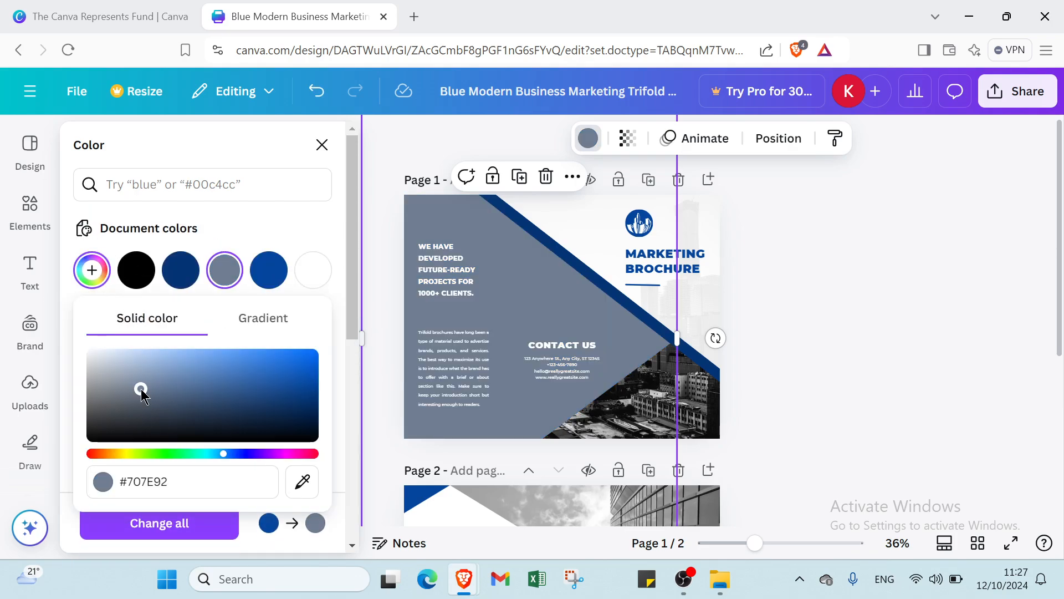
{"action": "left_click", "coordinate": [194, 374]}
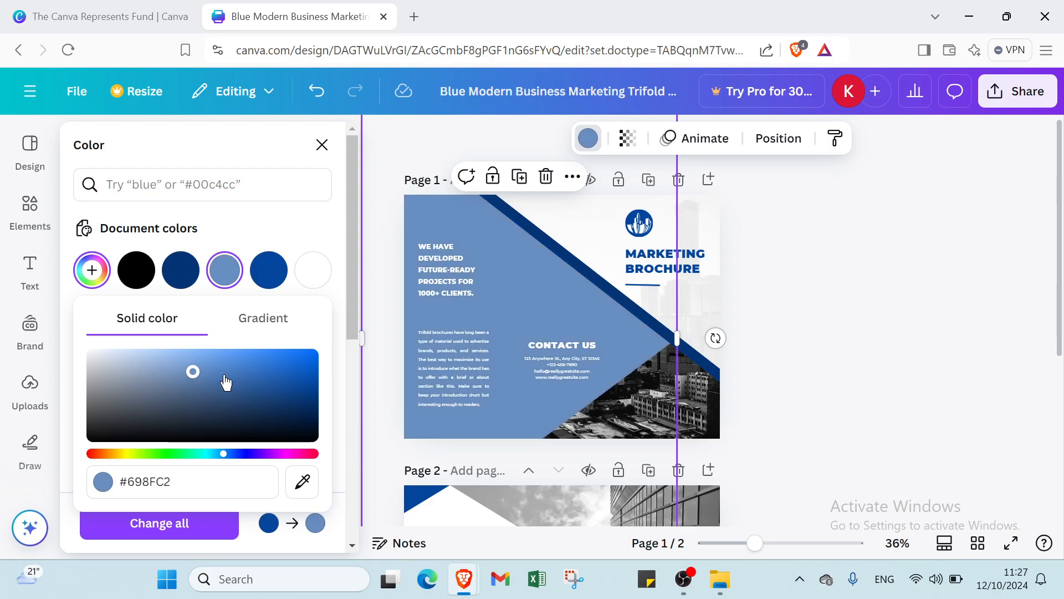
{"action": "left_click", "coordinate": [605, 243]}
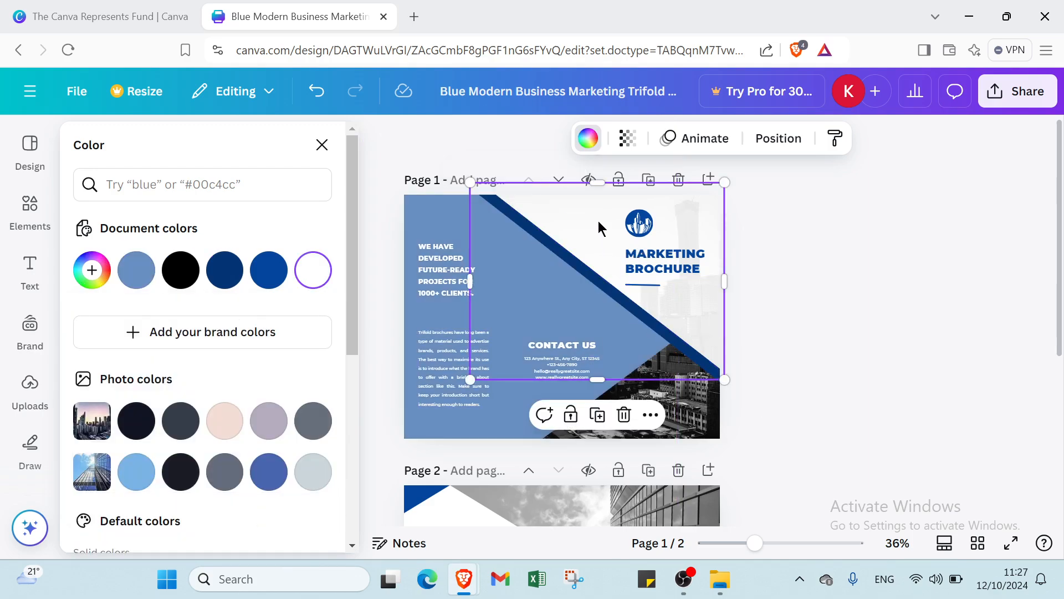
{"action": "left_click", "coordinate": [588, 138]}
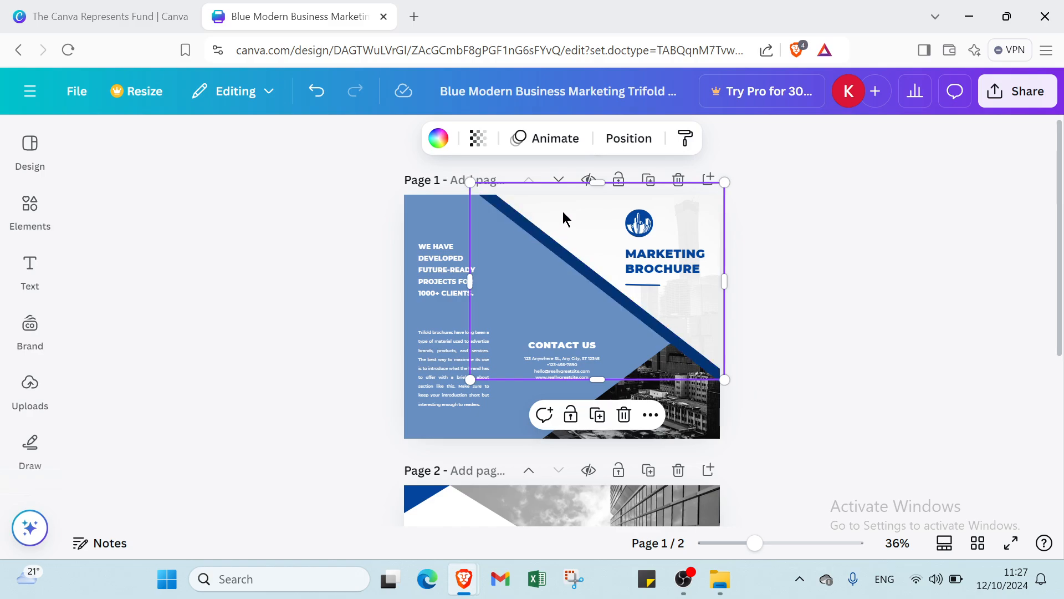
{"action": "left_click", "coordinate": [1045, 16]}
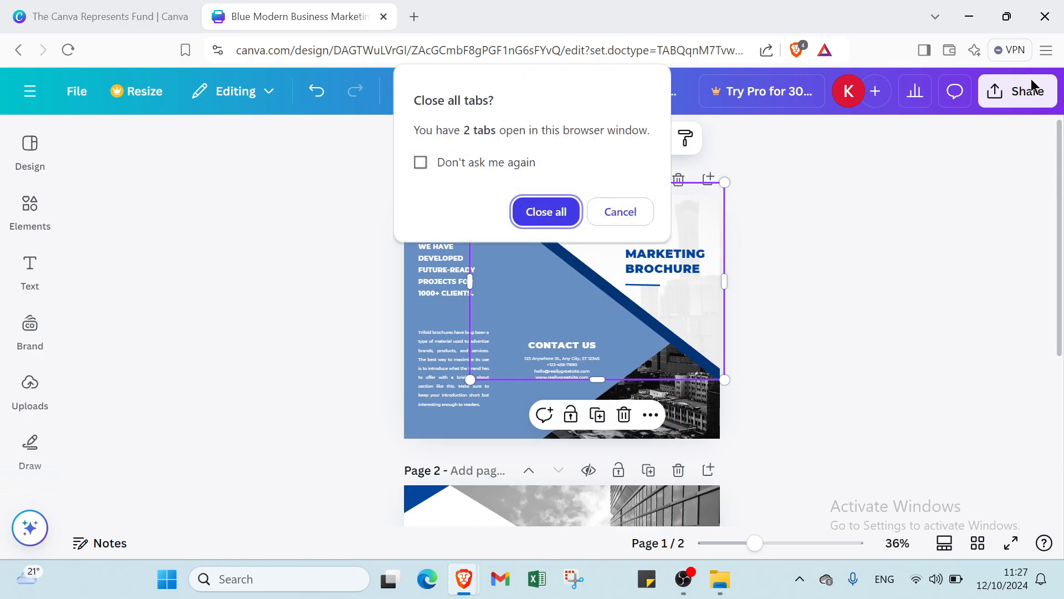
{"action": "left_click", "coordinate": [634, 214]}
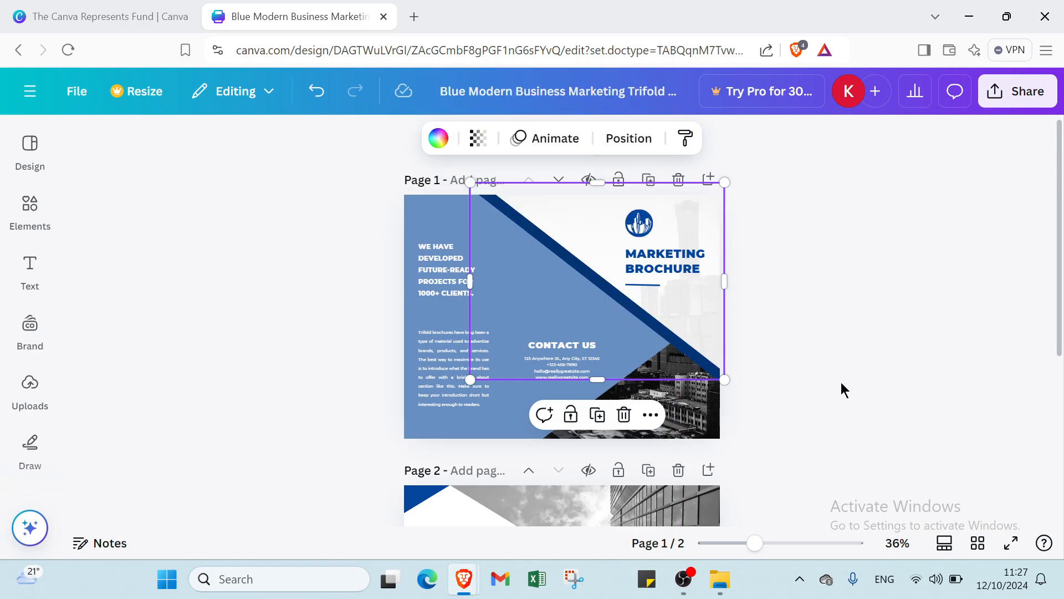
- Replace the MARKETING BROCHURE title with a black subheading placed under the logo
{"action": "left_click", "coordinate": [682, 272]}
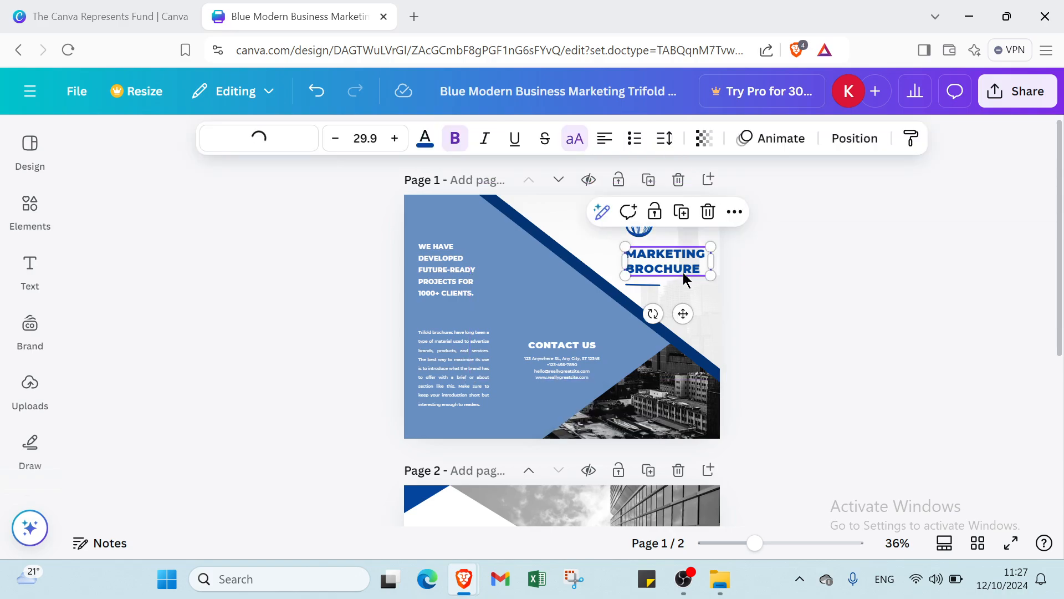
{"action": "key", "text": "Delete"}
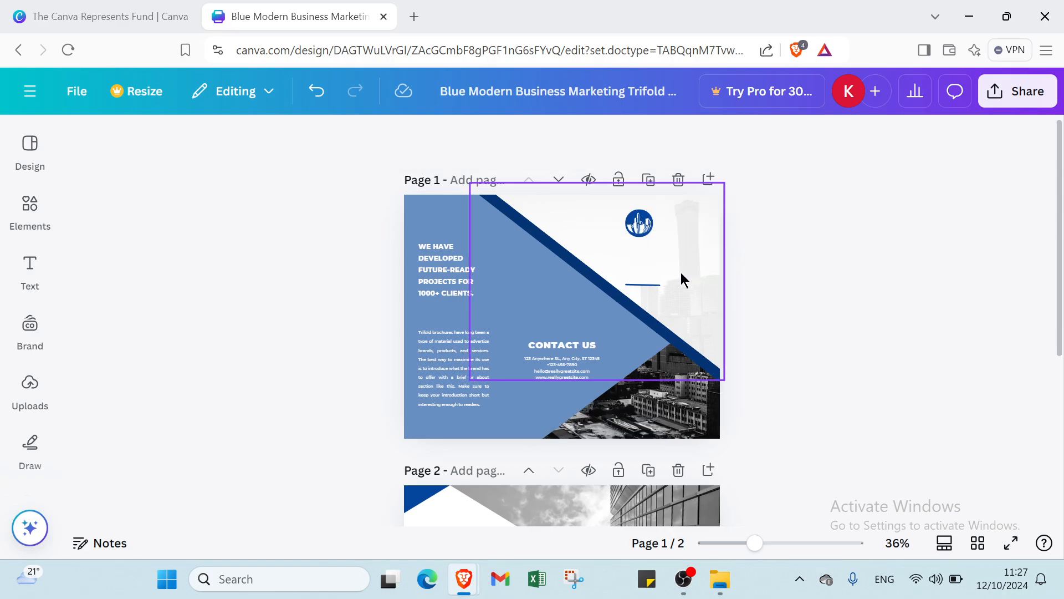
{"action": "left_click", "coordinate": [17, 284]}
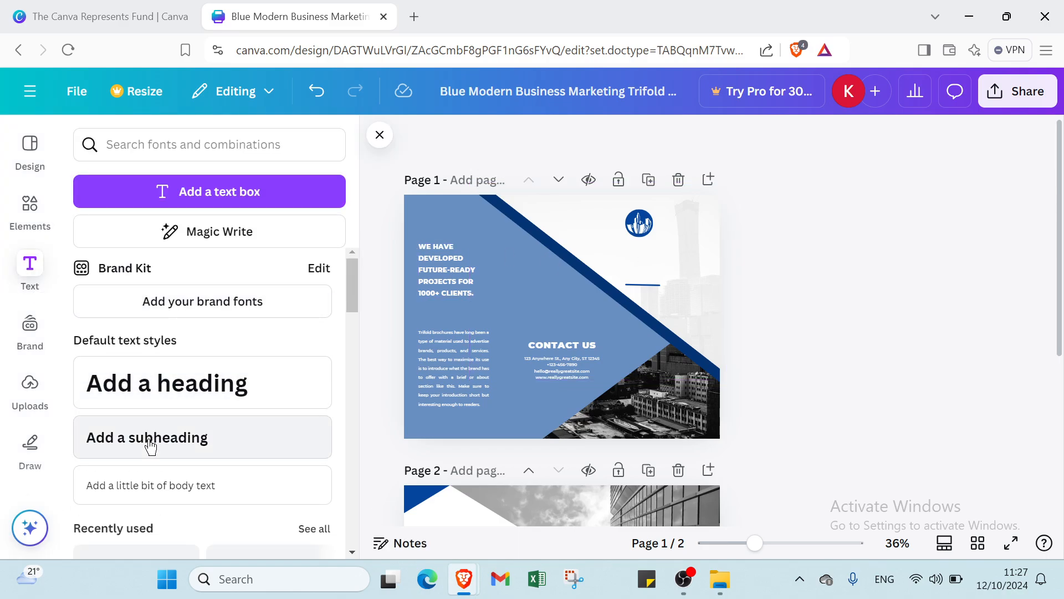
{"action": "left_click", "coordinate": [150, 446]}
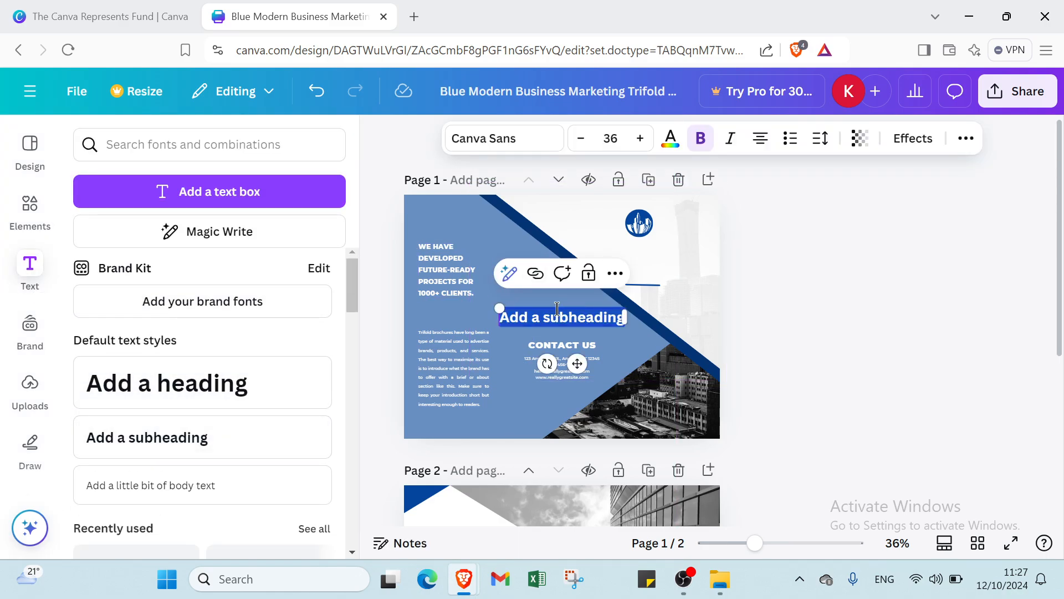
{"action": "left_click_drag", "start_coordinate": [613, 314], "coordinate": [701, 259]}
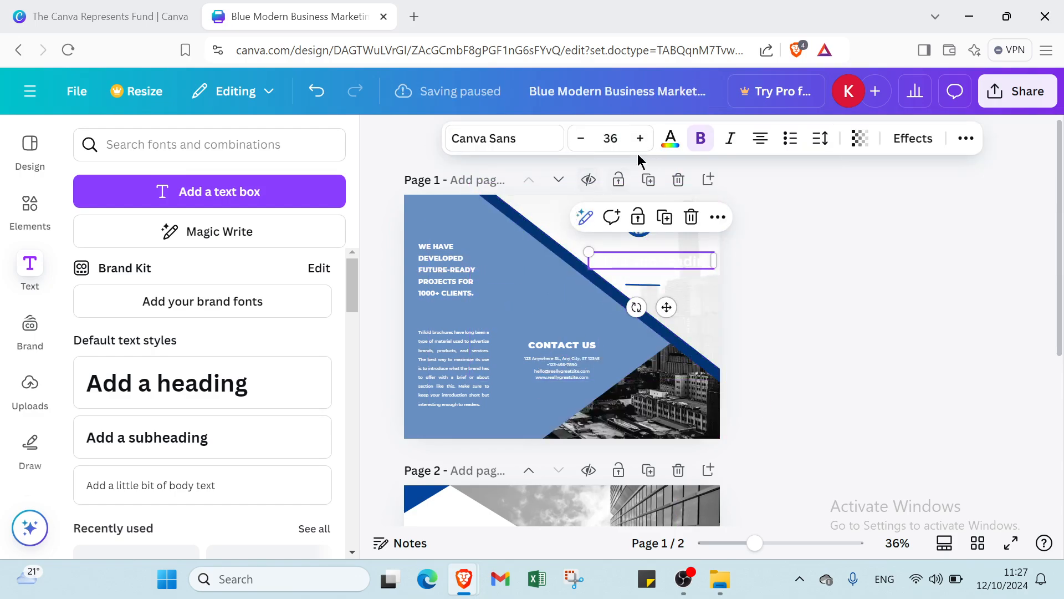
{"action": "left_click", "coordinate": [670, 138]}
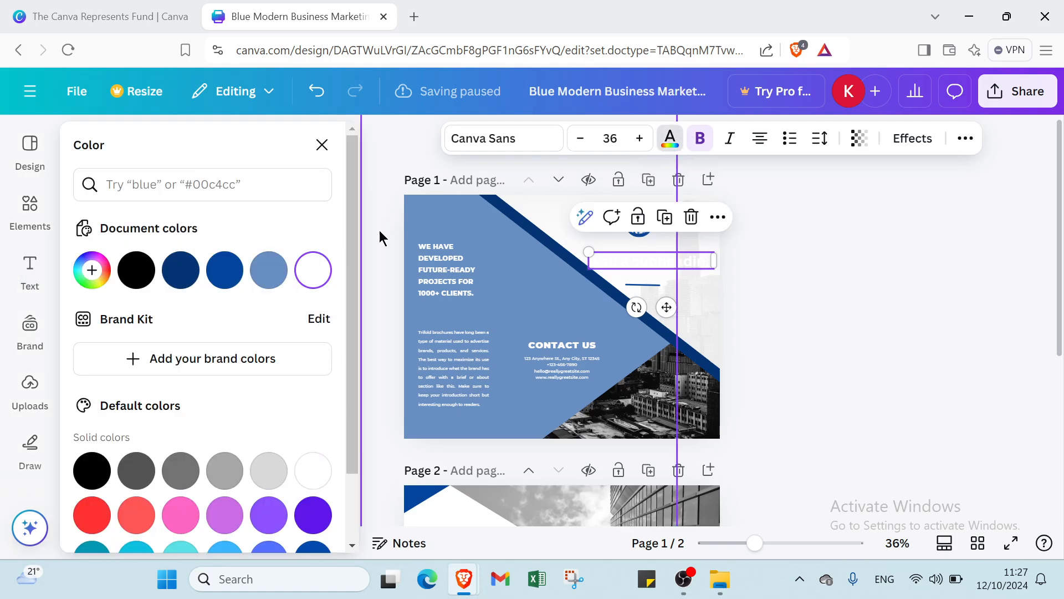
{"action": "left_click", "coordinate": [136, 270]}
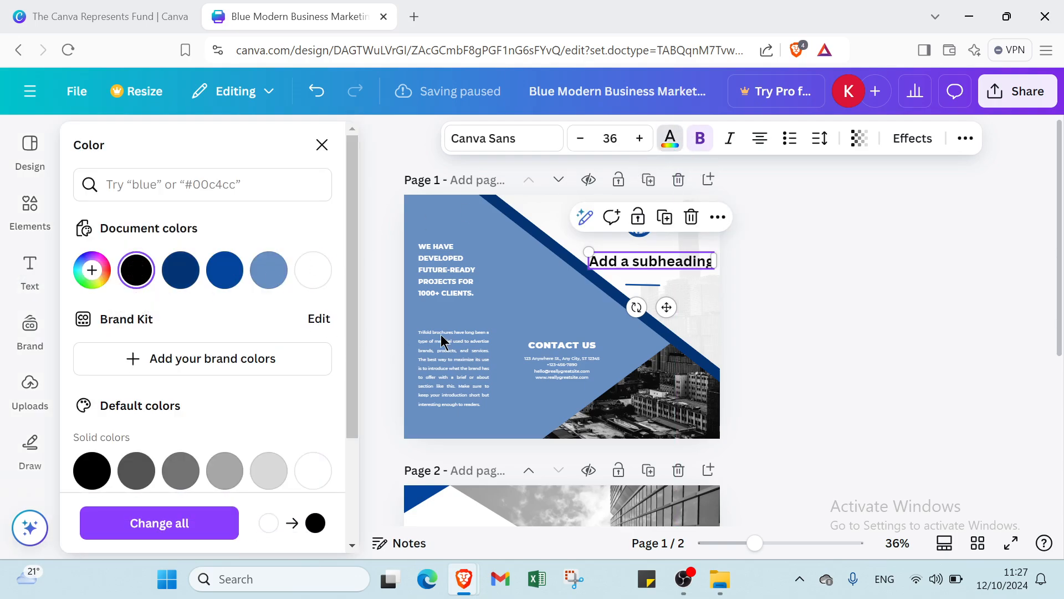
- Change the subheading text to 'BUSINESS BROCHURE' with a line break after it
{"action": "double_click", "coordinate": [650, 261]}
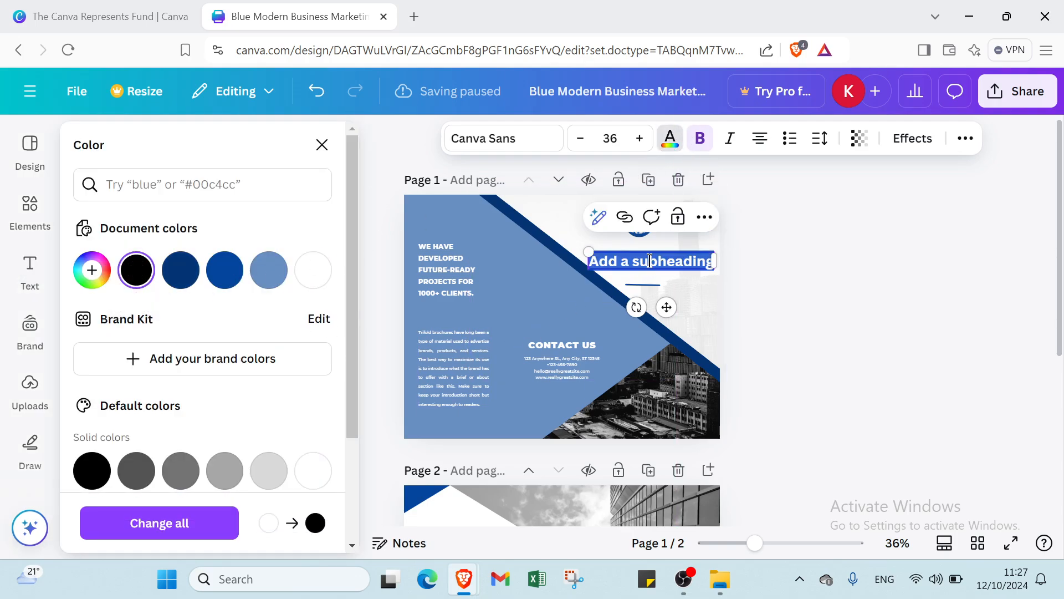
{"action": "type", "text": "m"}
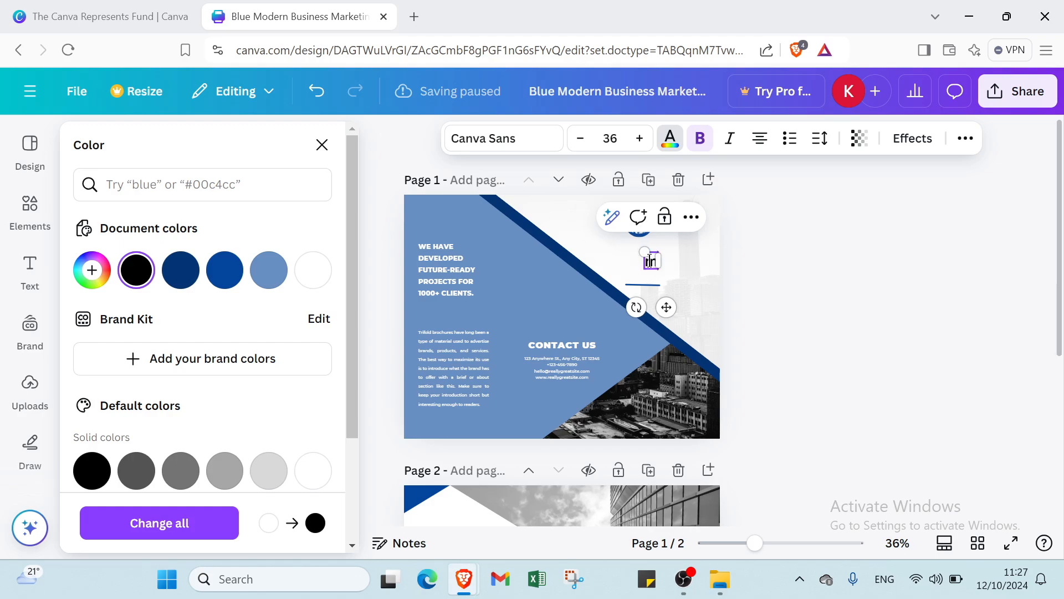
{"action": "type", "text": "aik"}
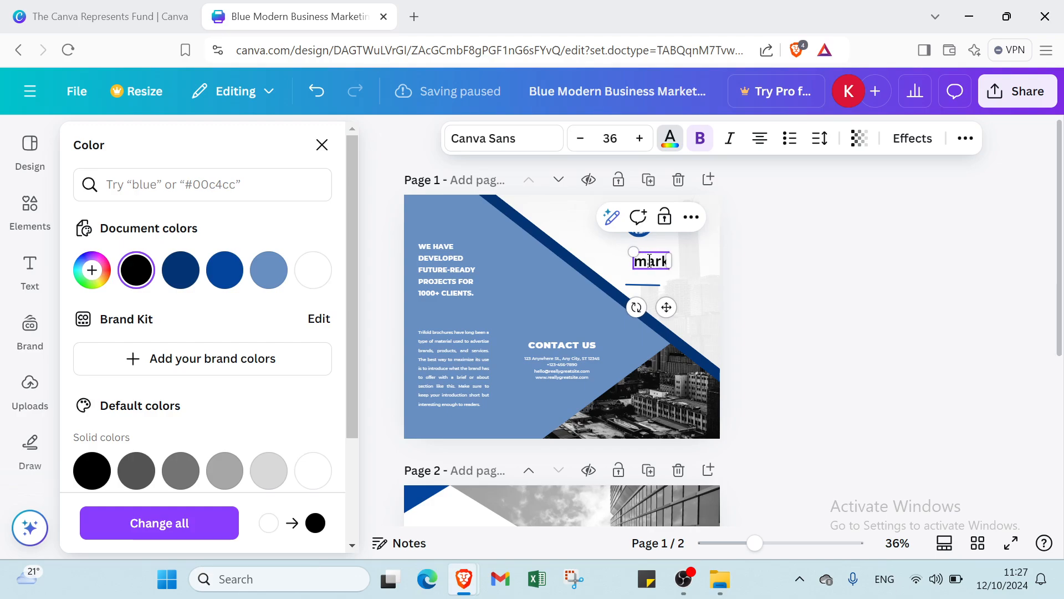
{"action": "key", "text": "BackSpace"}
{"action": "key", "text": "BackSpace"}
{"action": "key", "text": "BackSpace"}
{"action": "key", "text": "BackSpace"}
{"action": "type", "text": "bus"}
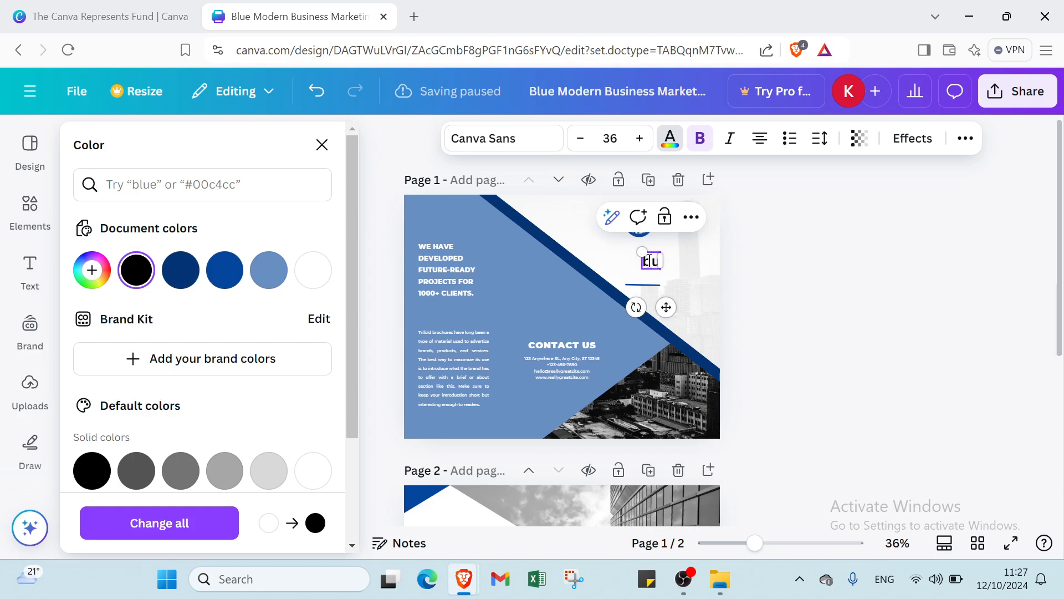
{"action": "key", "text": "BackSpace"}
{"action": "key", "text": "BackSpace"}
{"action": "type", "text": "BUSINESS"}
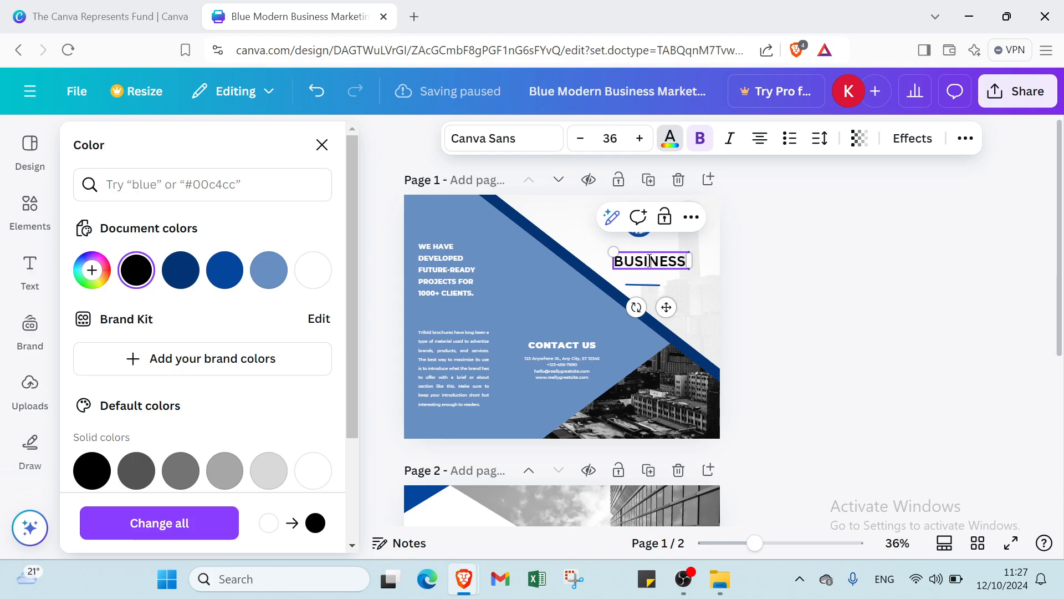
{"action": "type", "text": " BRO"}
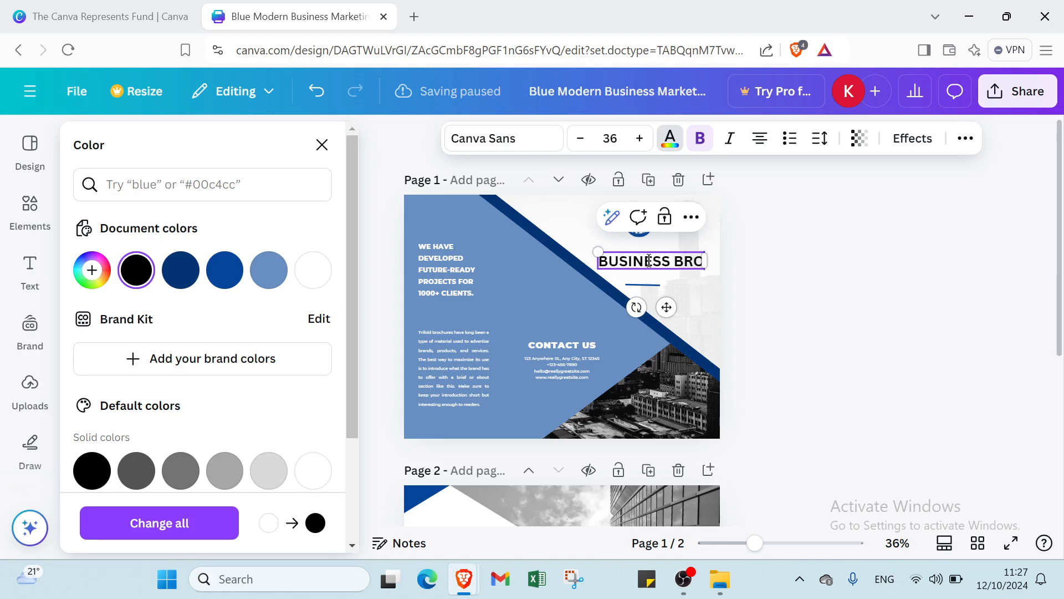
{"action": "type", "text": "CHURE"}
{"action": "key", "text": "Return"}
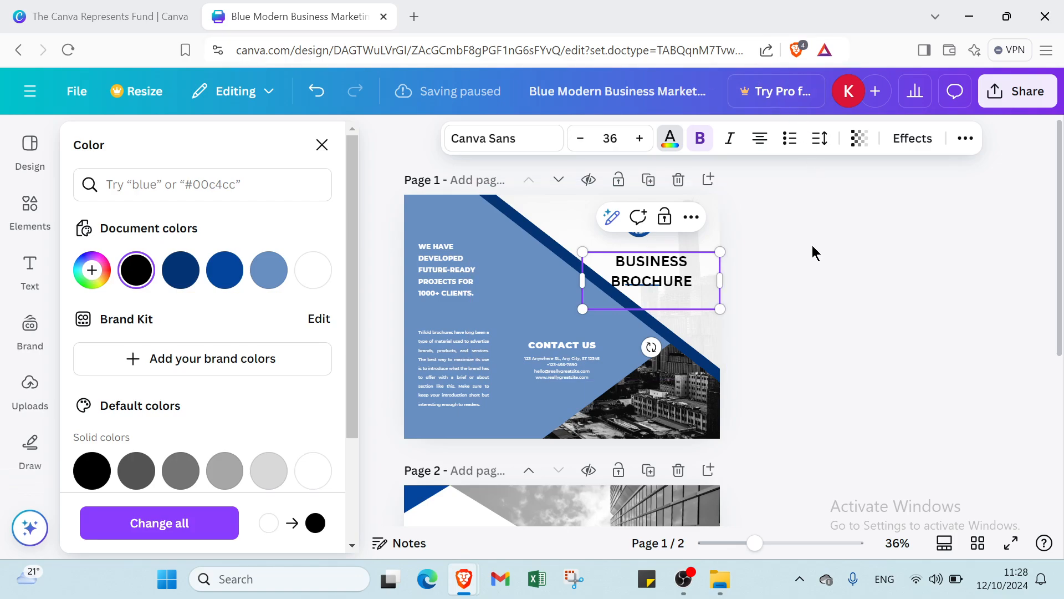
{"action": "left_click", "coordinate": [657, 267]}
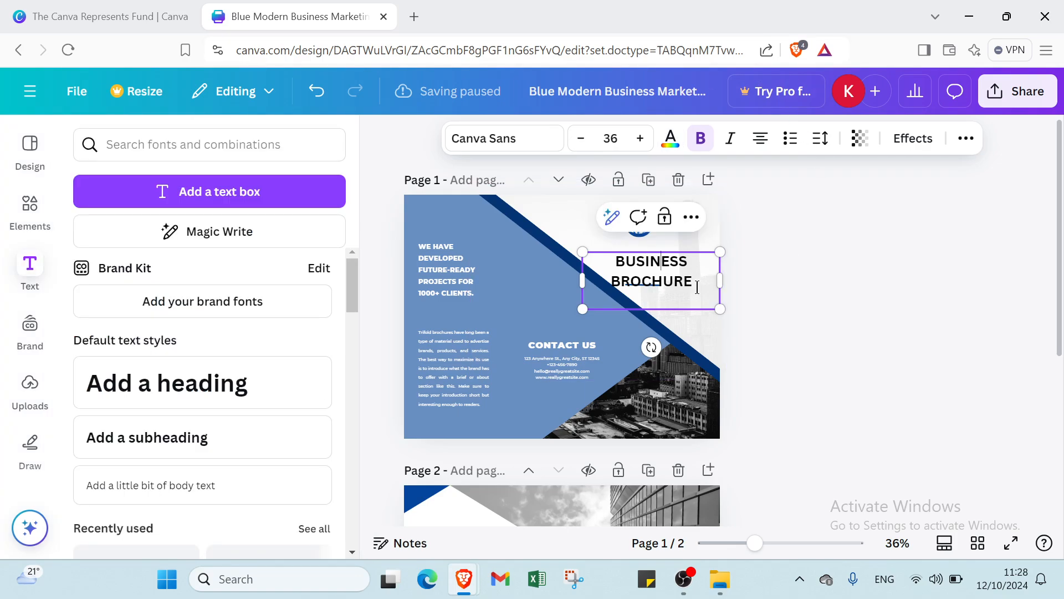
- Make the BUSINESS BROCHURE title italic instead of bold and nudge it up slightly
{"action": "left_click_drag", "start_coordinate": [697, 287], "coordinate": [604, 267]}
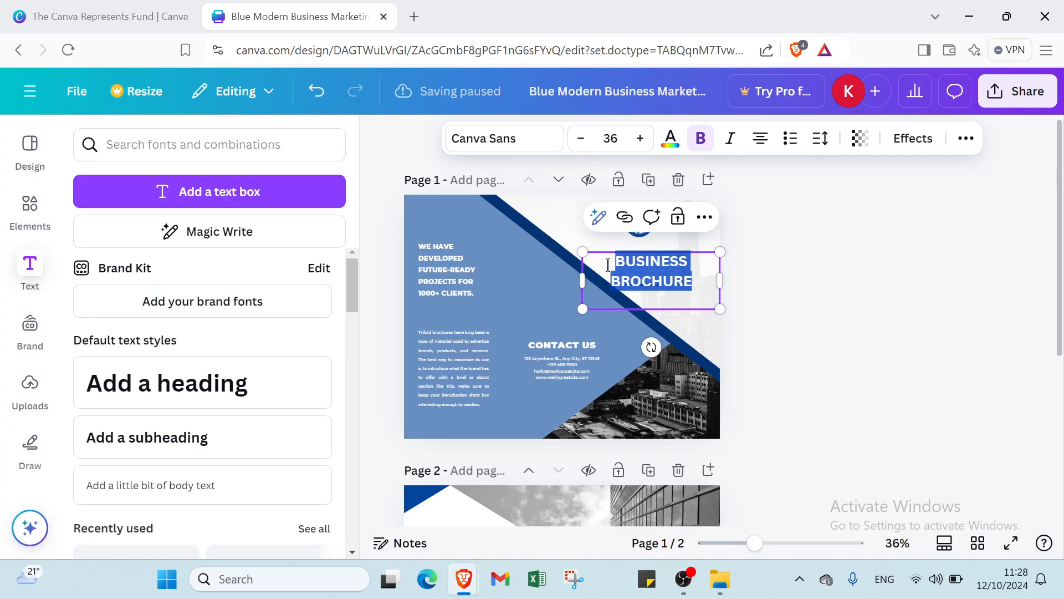
{"action": "left_click", "coordinate": [701, 139]}
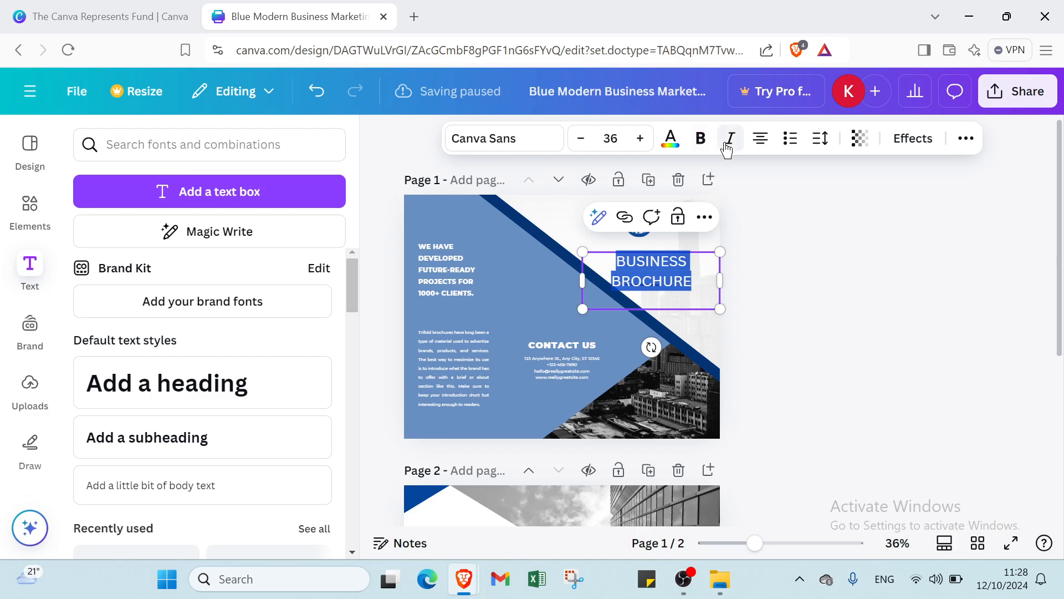
{"action": "left_click", "coordinate": [731, 138]}
{"action": "left_click", "coordinate": [838, 260]}
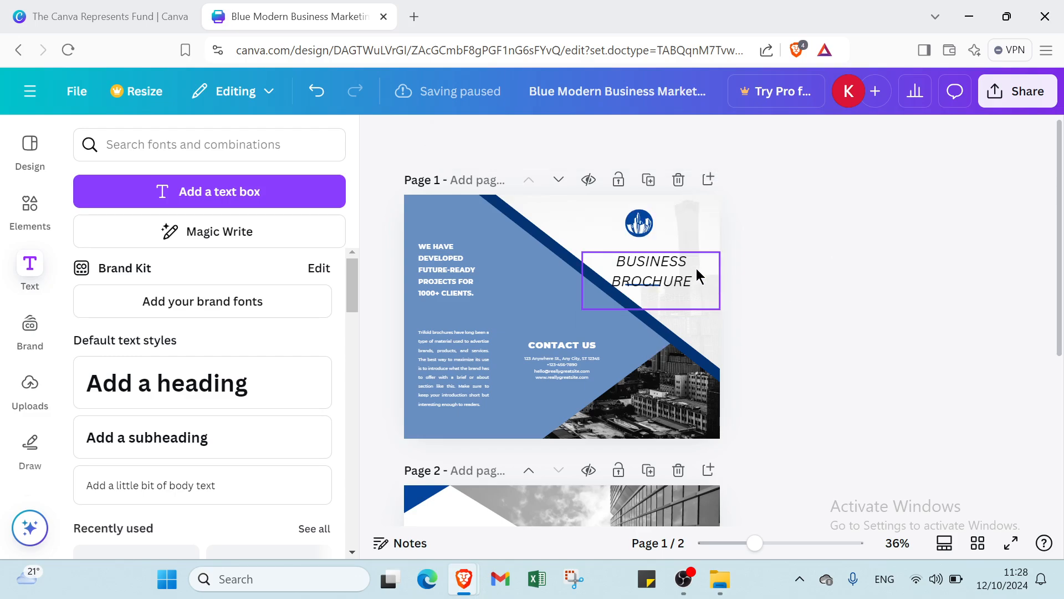
{"action": "left_click_drag", "start_coordinate": [659, 265], "coordinate": [659, 252]}
{"action": "left_click", "coordinate": [659, 253]}
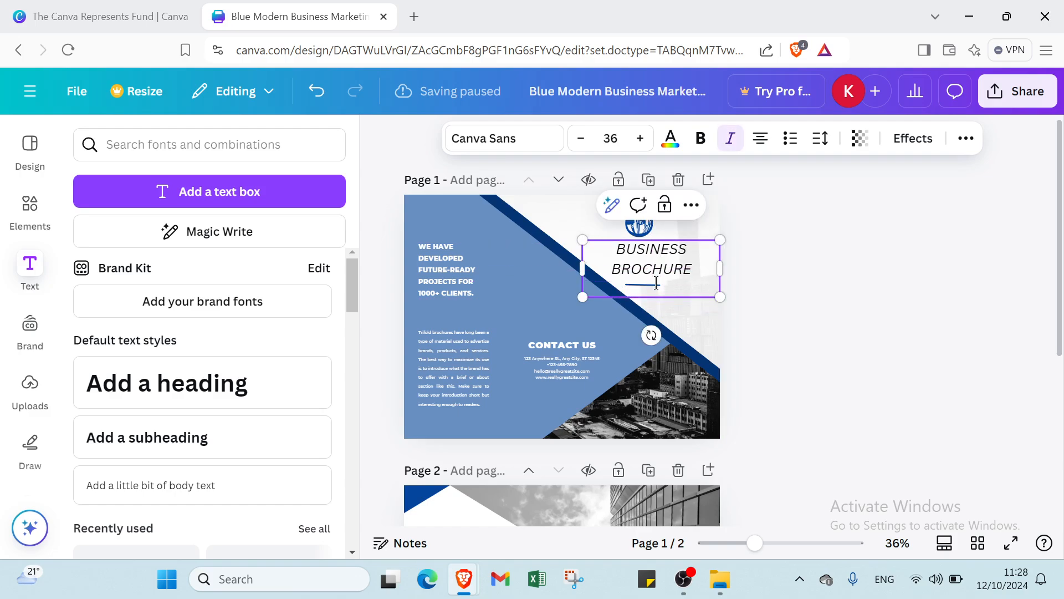
{"action": "left_click", "coordinate": [654, 285]}
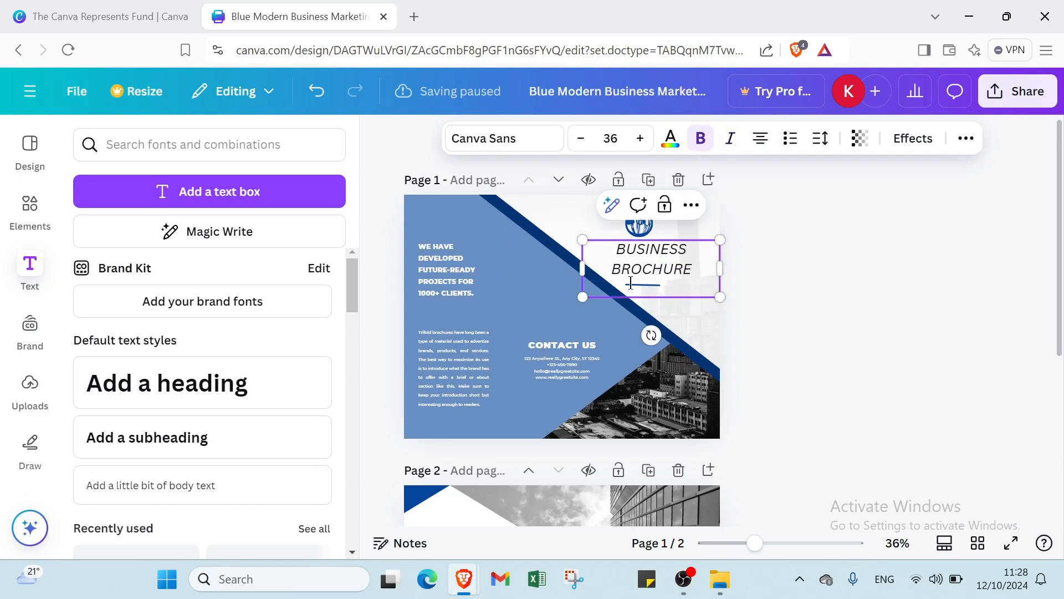
{"action": "left_click", "coordinate": [752, 338]}
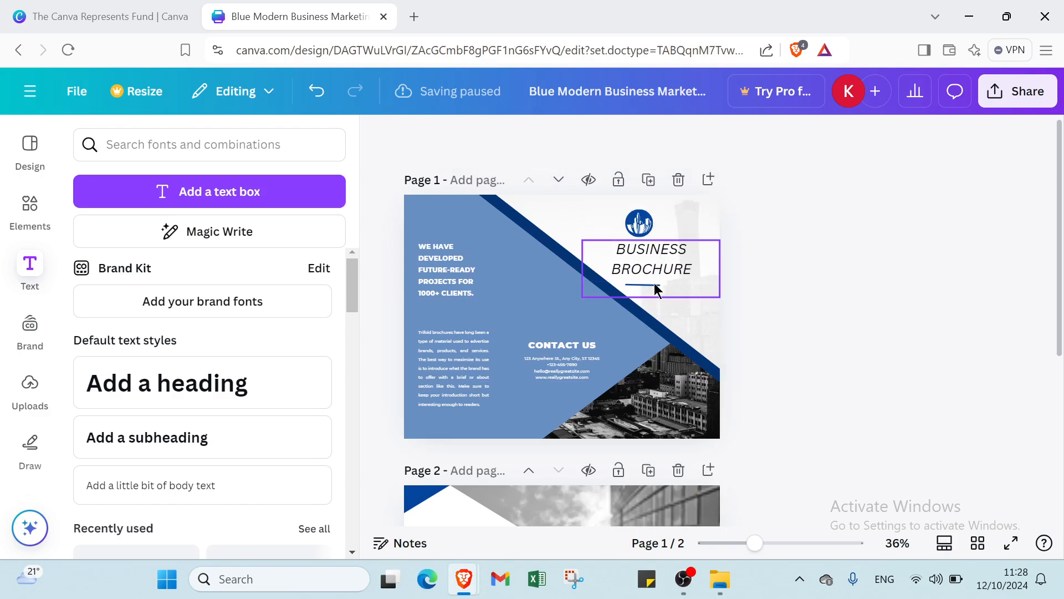
- Shift the logo above the title slightly into place
{"action": "left_click", "coordinate": [639, 222]}
{"action": "left_click_drag", "start_coordinate": [651, 223], "coordinate": [670, 215]}
{"action": "left_click", "coordinate": [782, 237]}
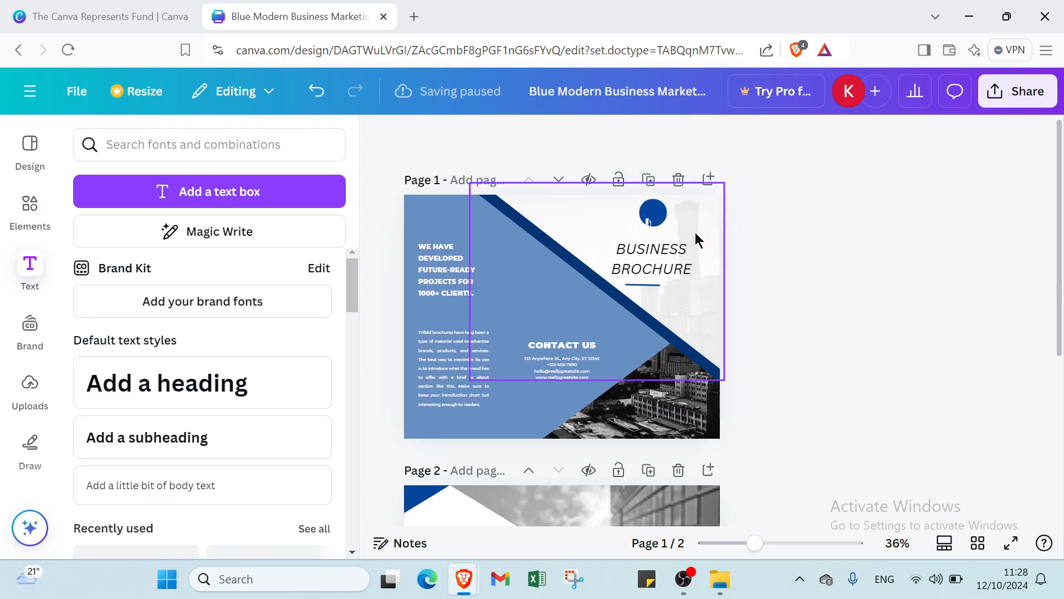
- Set the logo's colour to the document colour #698fc2, after briefly trying navy
{"action": "left_click", "coordinate": [654, 213]}
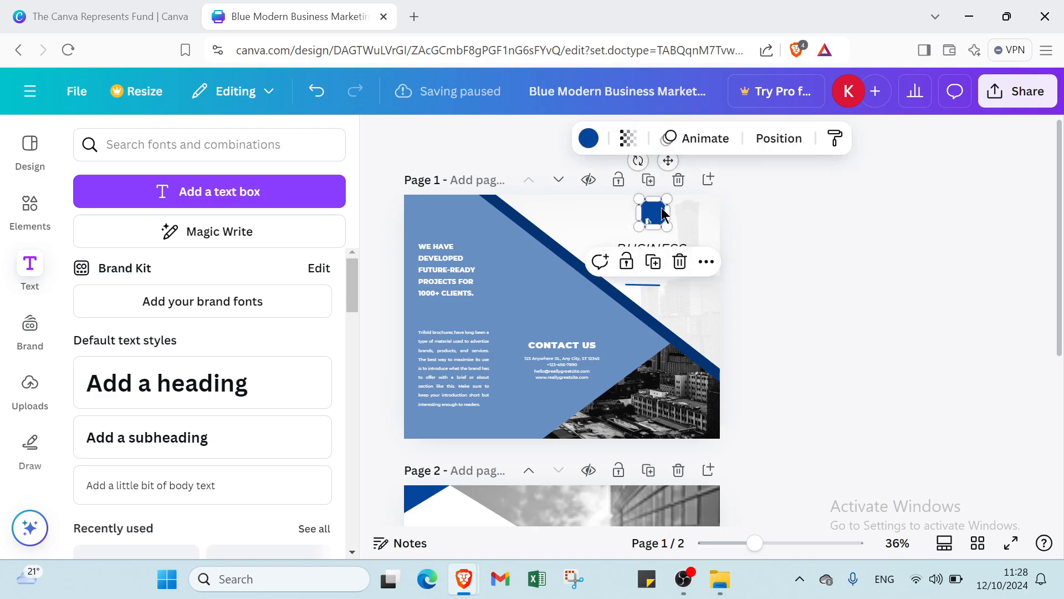
{"action": "left_click", "coordinate": [597, 144]}
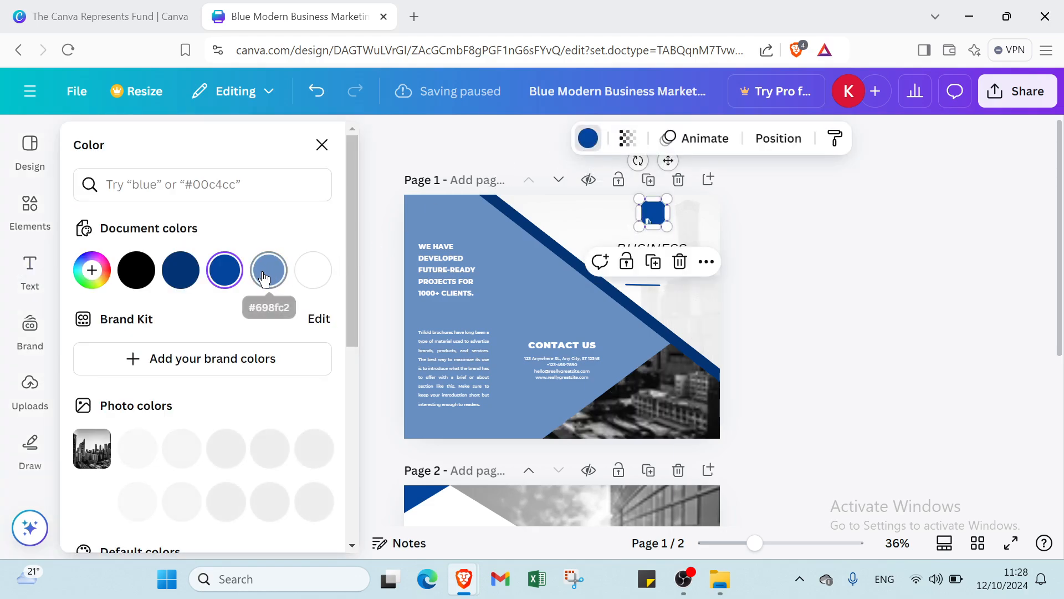
{"action": "left_click", "coordinate": [196, 277]}
{"action": "left_click", "coordinate": [222, 269]}
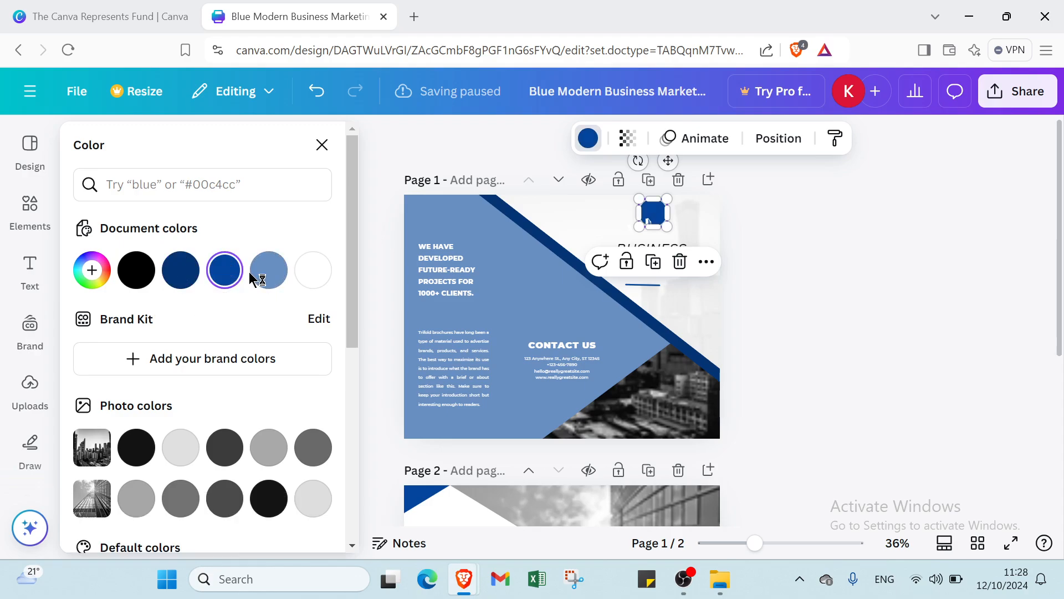
{"action": "left_click", "coordinate": [267, 274]}
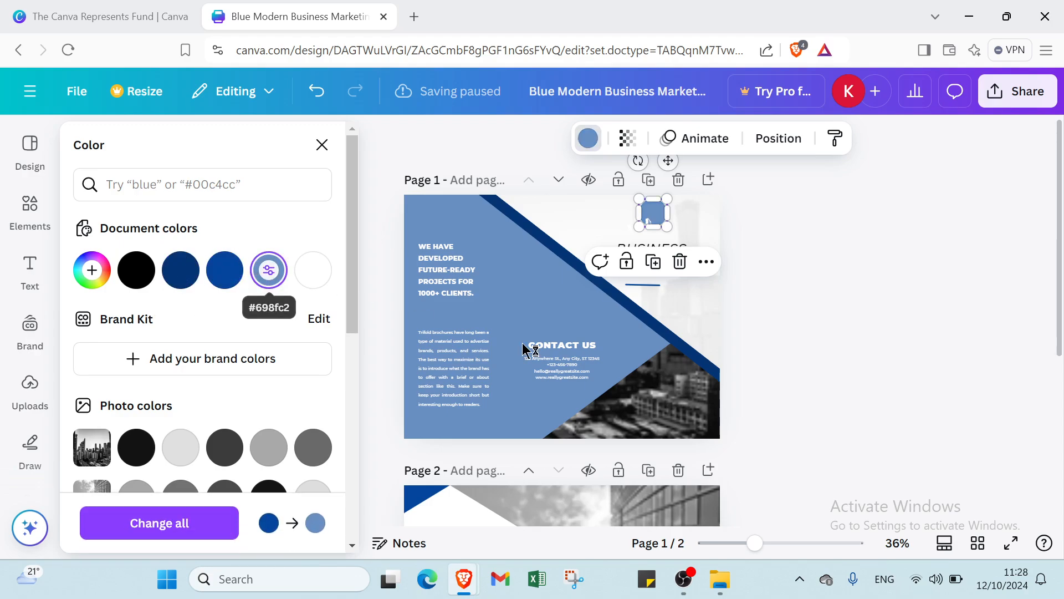
- Close the logo's colour options, then add a trial body-text box to page 1 and delete it
{"action": "left_click", "coordinate": [767, 270]}
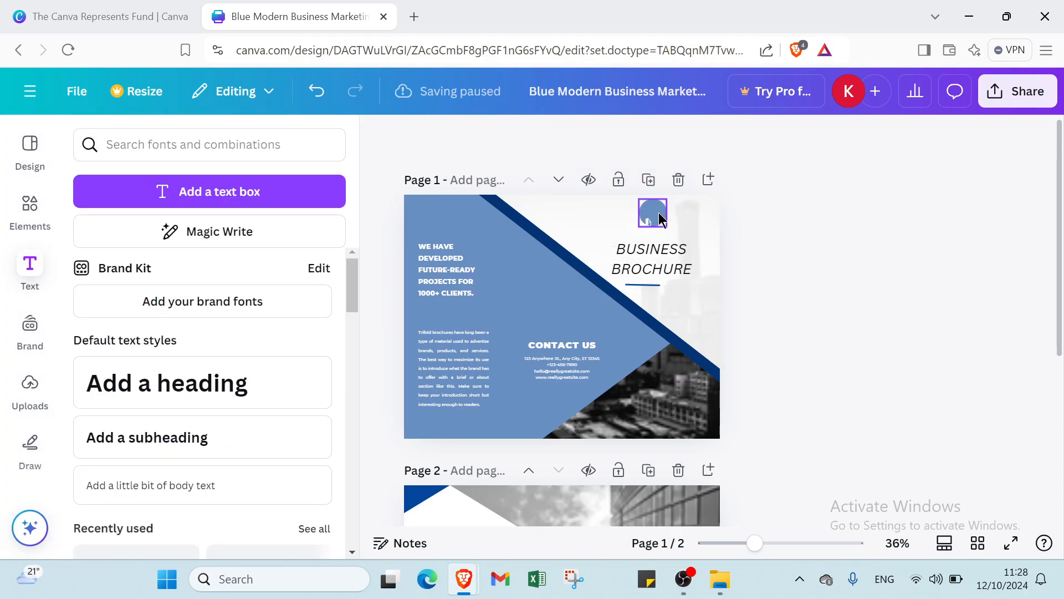
{"action": "left_click", "coordinate": [657, 216]}
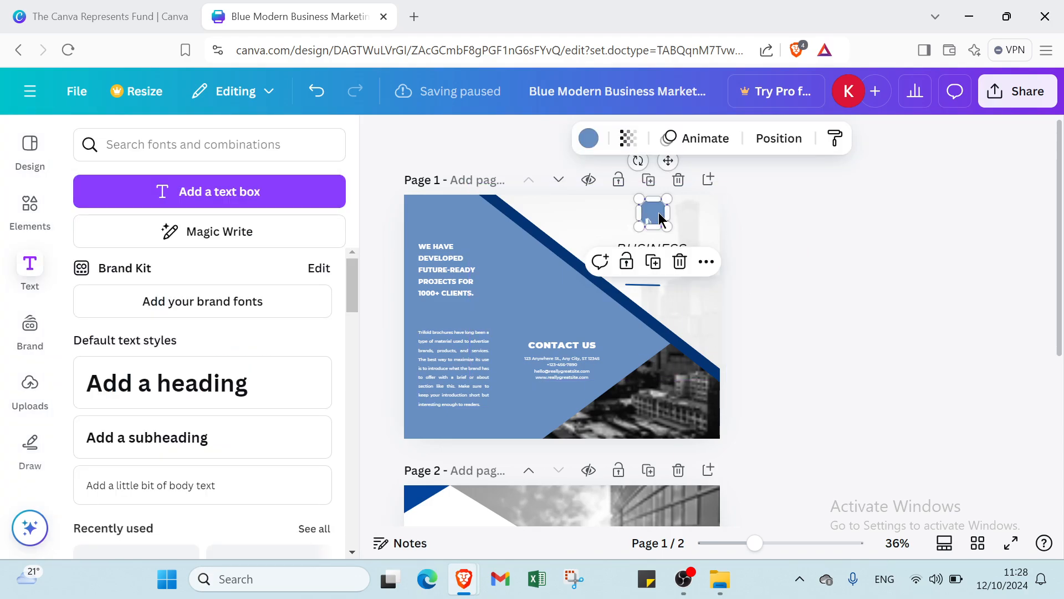
{"action": "left_click", "coordinate": [224, 490]}
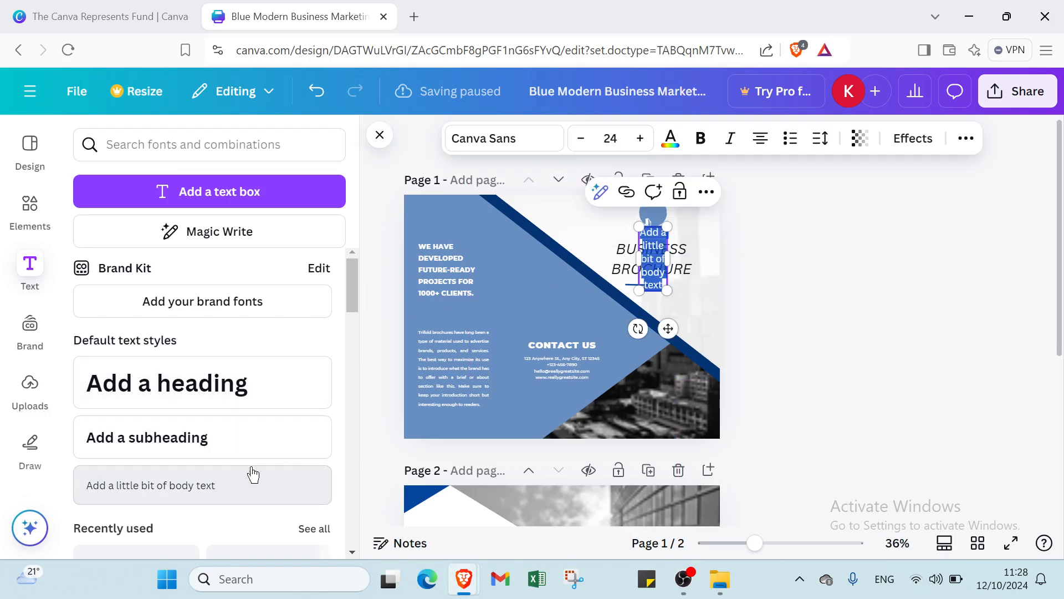
{"action": "double_click", "coordinate": [659, 246]}
{"action": "left_click", "coordinate": [637, 234]}
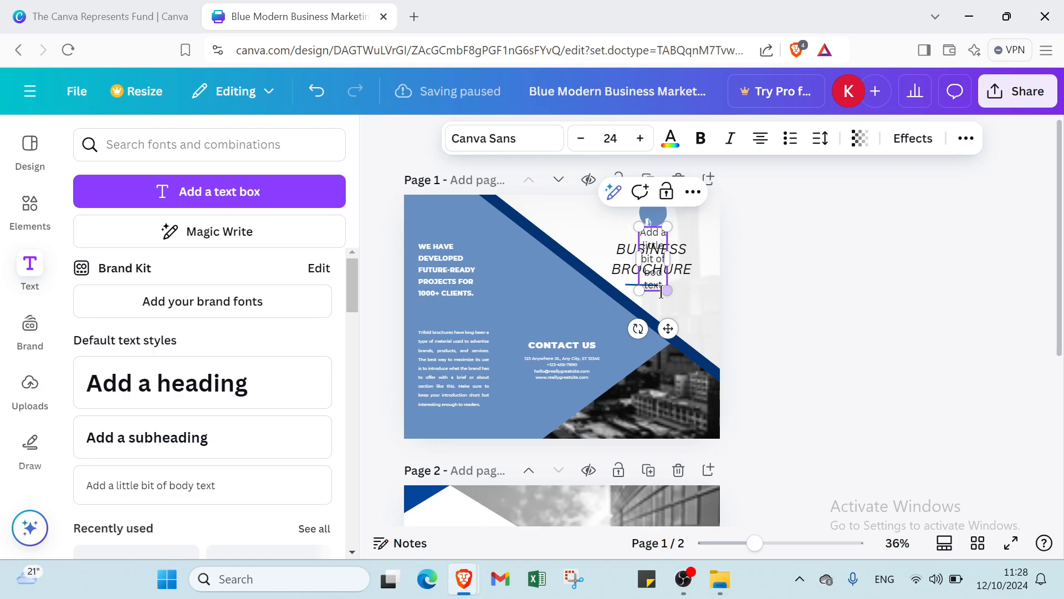
{"action": "triple_click", "coordinate": [659, 288]}
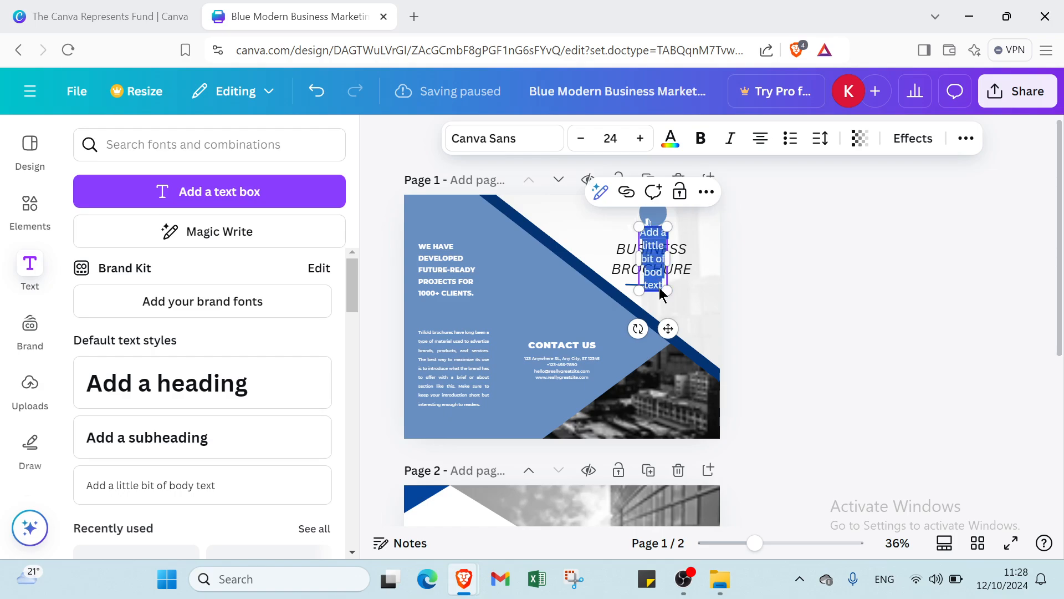
{"action": "key", "text": "BackSpace"}
{"action": "left_click", "coordinate": [773, 288]}
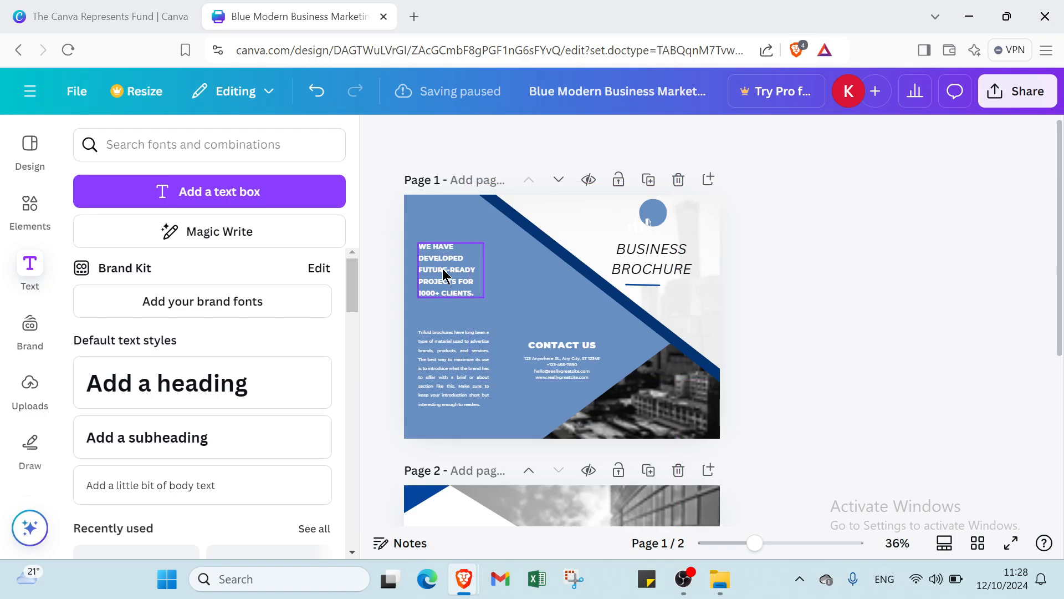
- Try light blue #698fc2 and navy for page 2's background, then settle on white
{"action": "scroll", "coordinate": [458, 421], "scroll_direction": "down", "scroll_amount": 5}
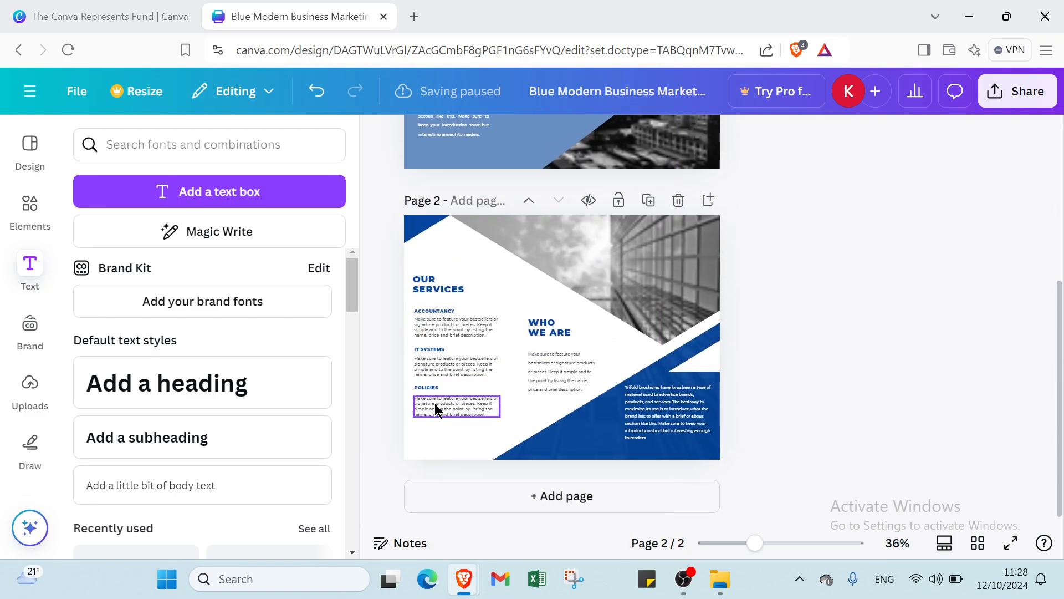
{"action": "left_click", "coordinate": [486, 287]}
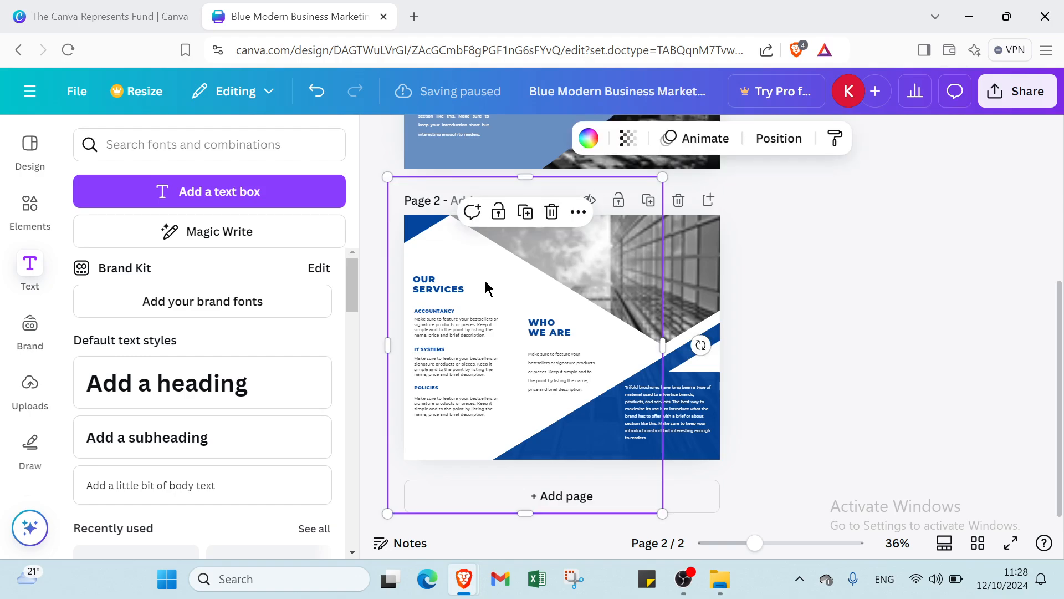
{"action": "left_click", "coordinate": [583, 145]}
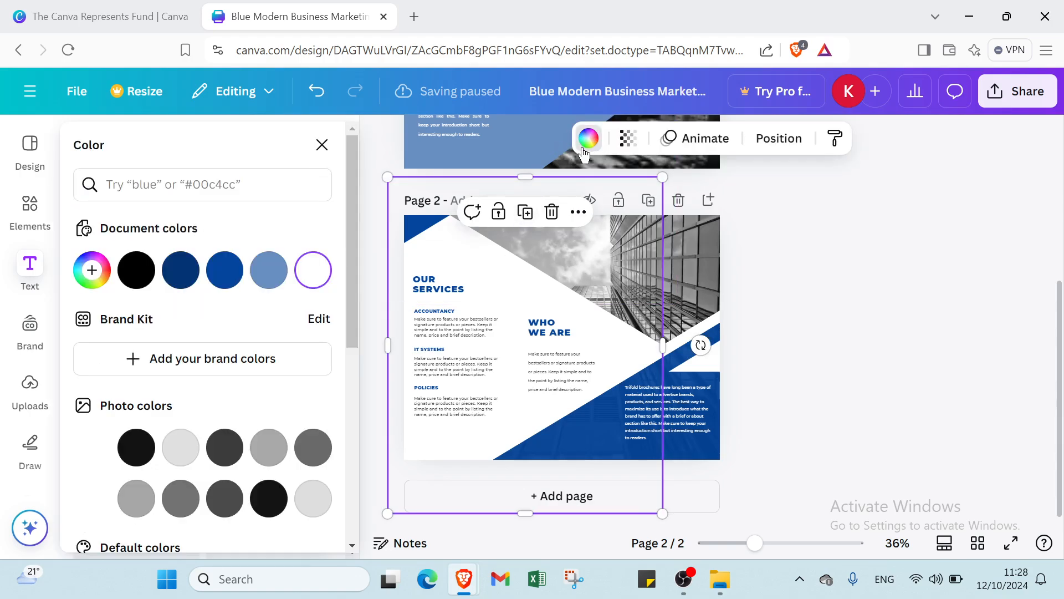
{"action": "left_click", "coordinate": [272, 271]}
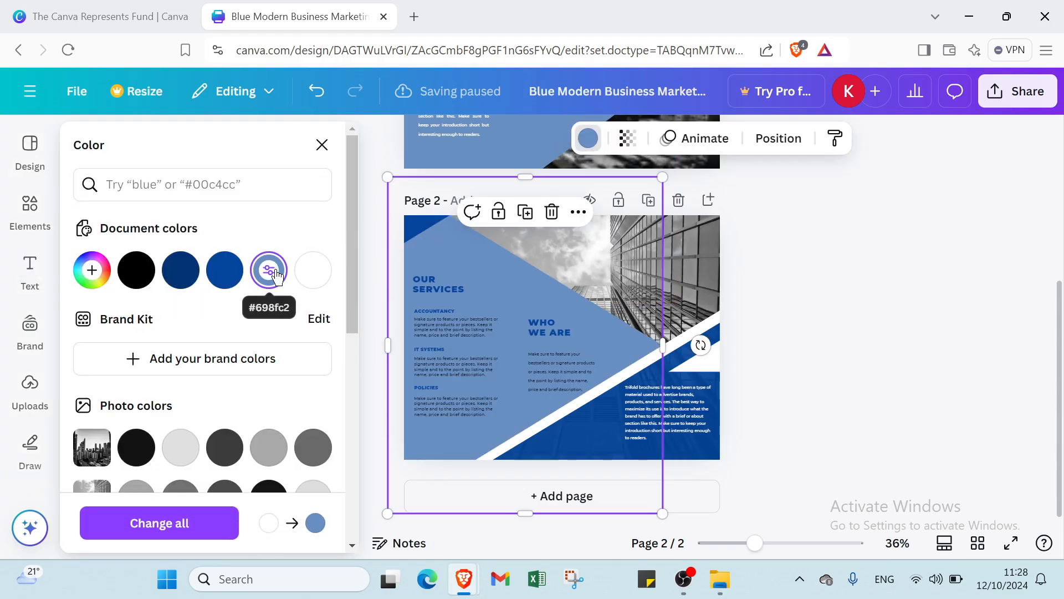
{"action": "left_click", "coordinate": [184, 277]}
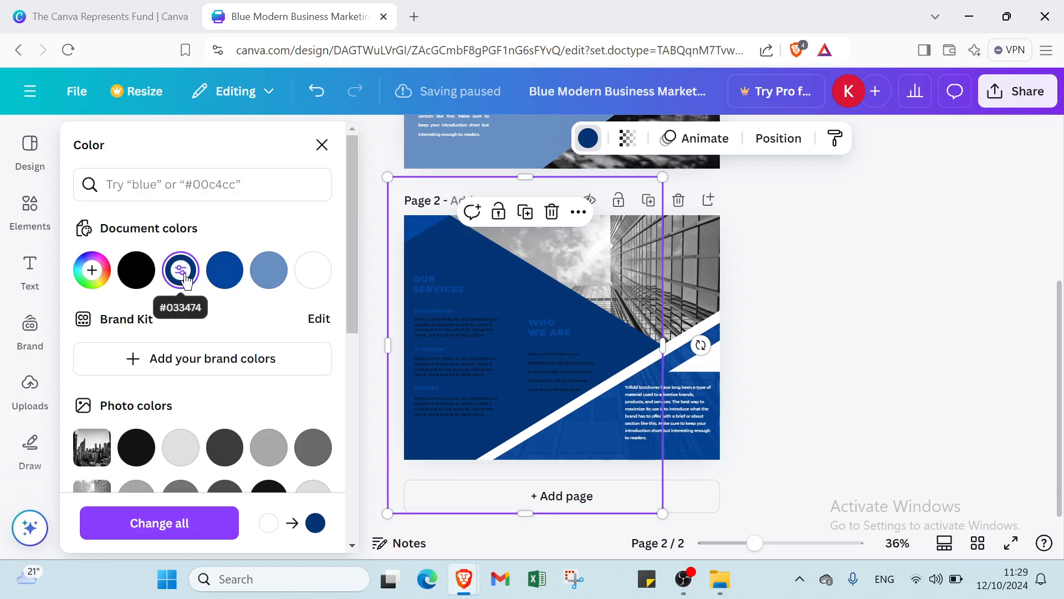
{"action": "left_click", "coordinate": [312, 270]}
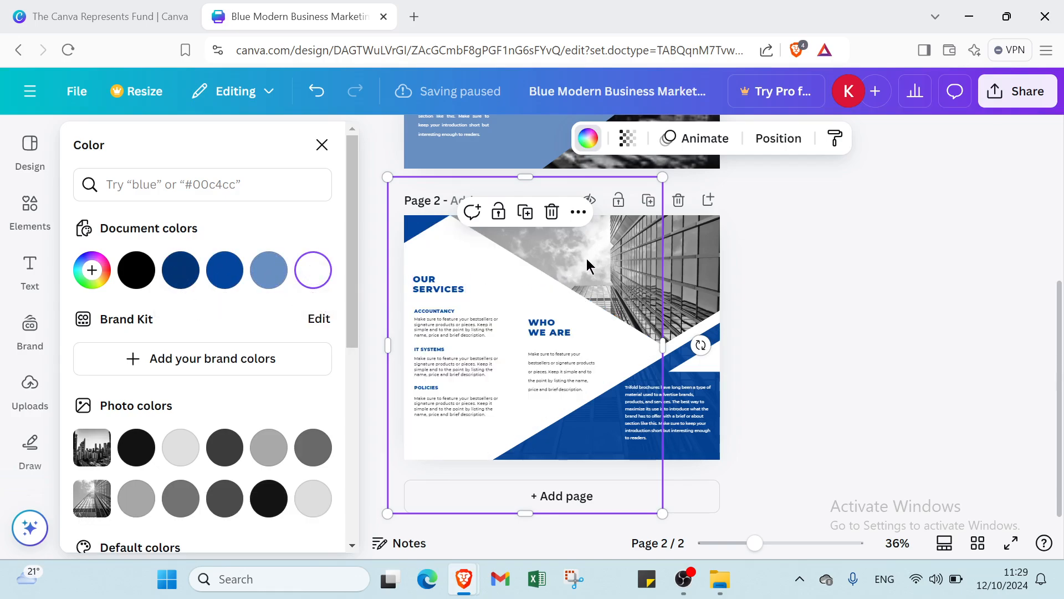
{"action": "left_click", "coordinate": [843, 272]}
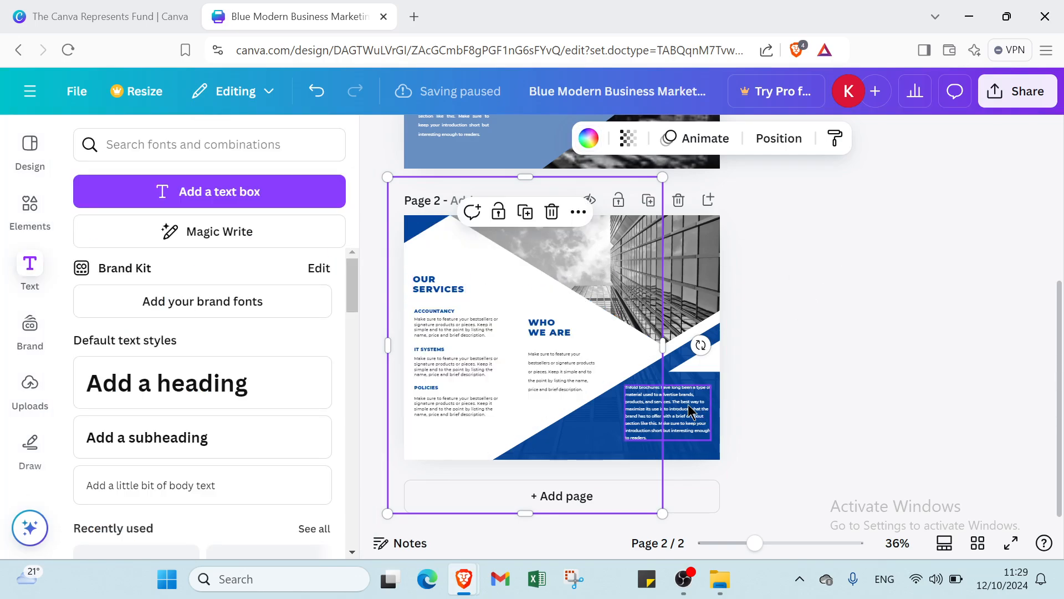
{"action": "left_click", "coordinate": [699, 251]}
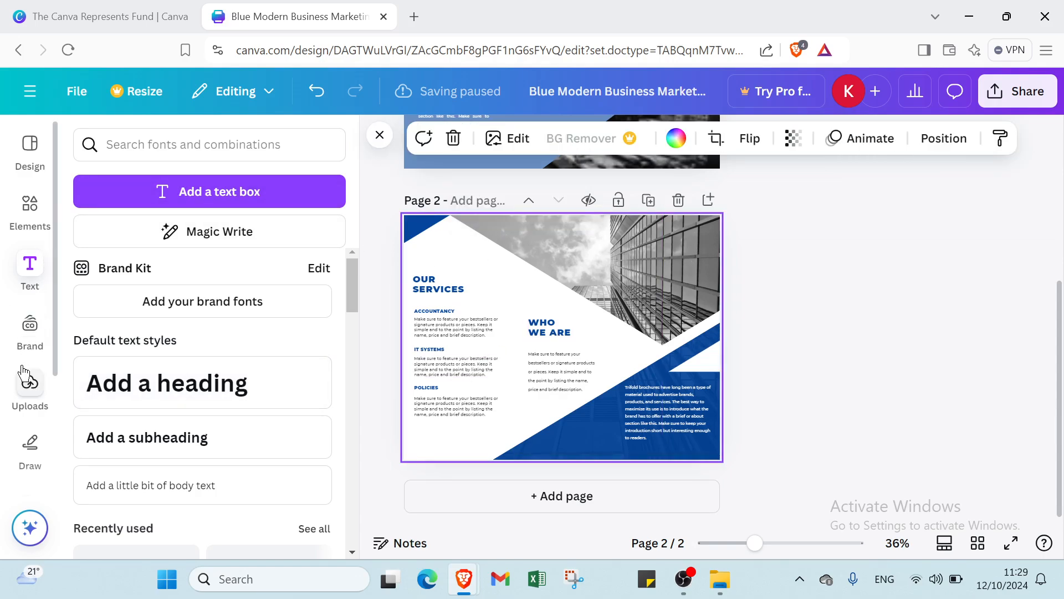
- Search Elements for 'PHONE NUMBER' and filter the results to phone graphics
{"action": "left_click", "coordinate": [31, 206]}
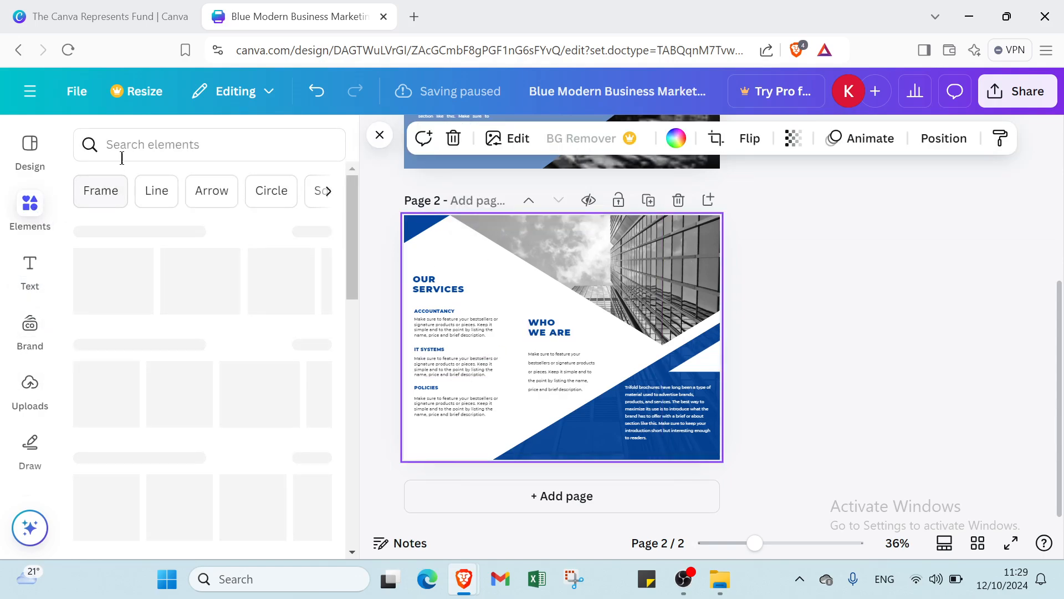
{"action": "left_click", "coordinate": [123, 158]}
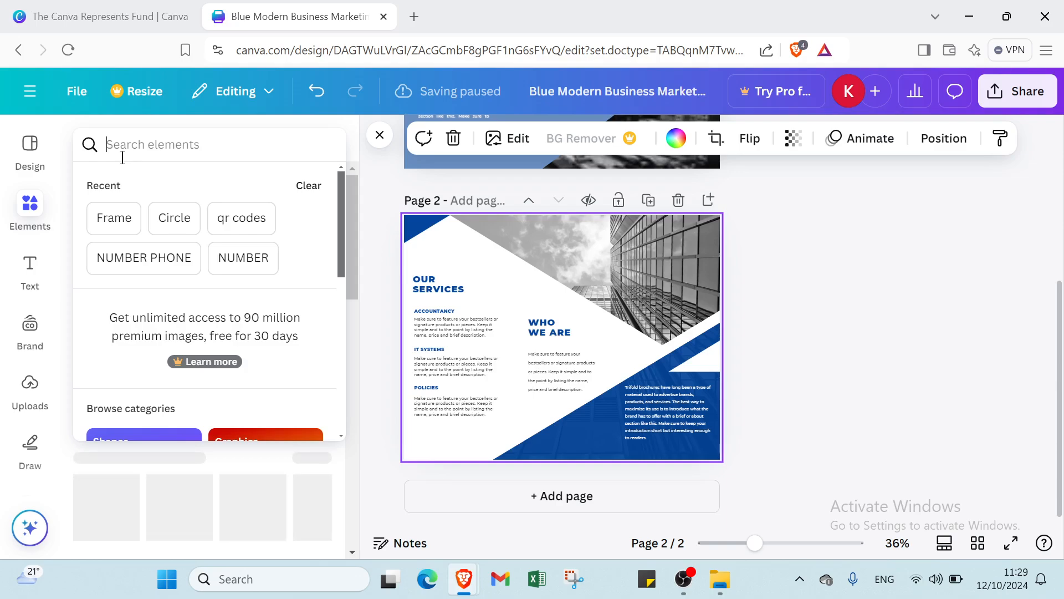
{"action": "type", "text": "ON"}
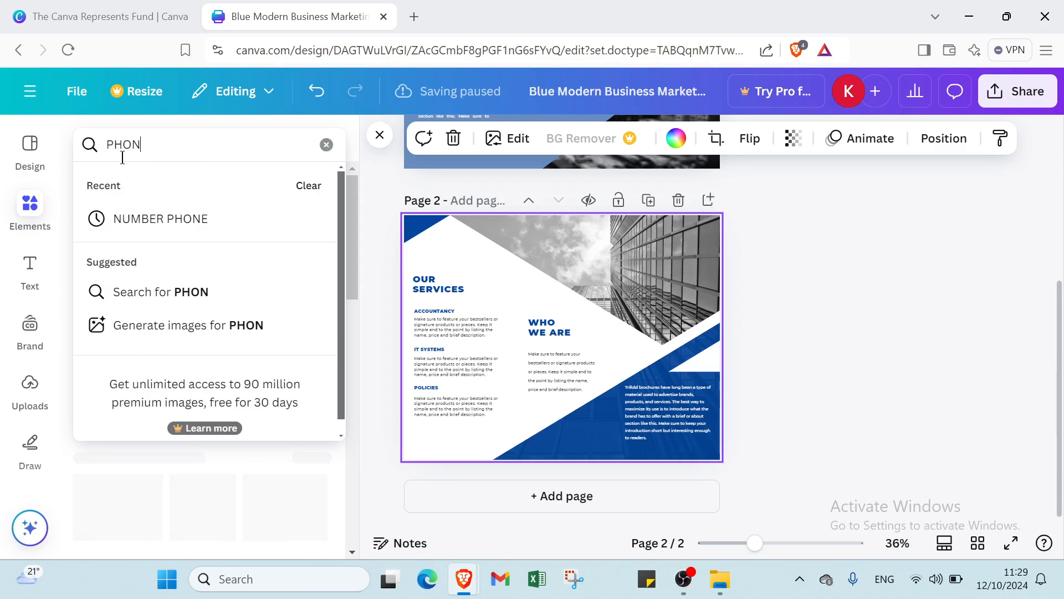
{"action": "type", "text": "E NUMBER"}
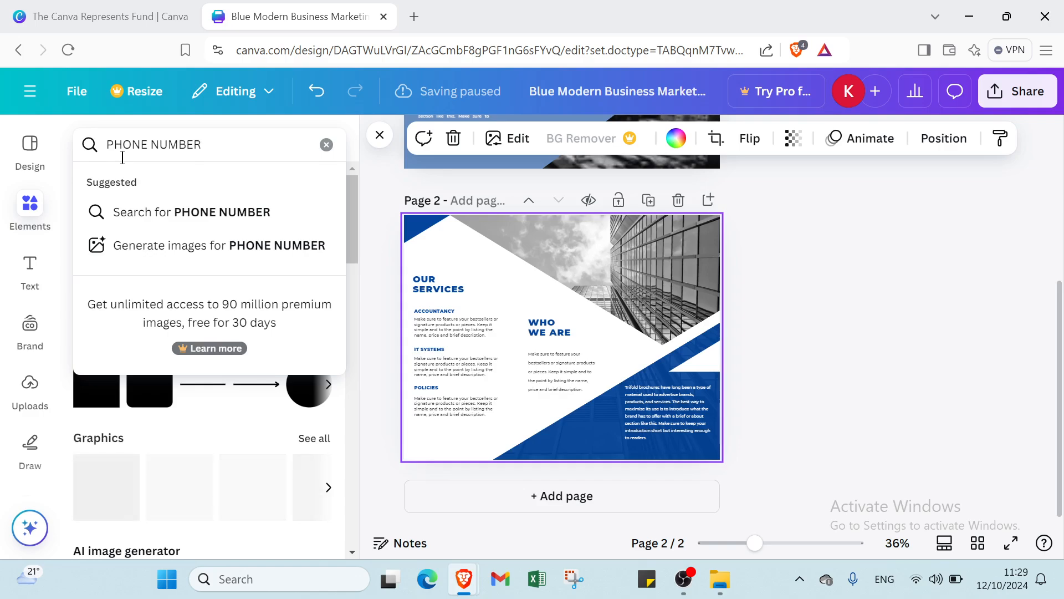
{"action": "key", "text": "Return"}
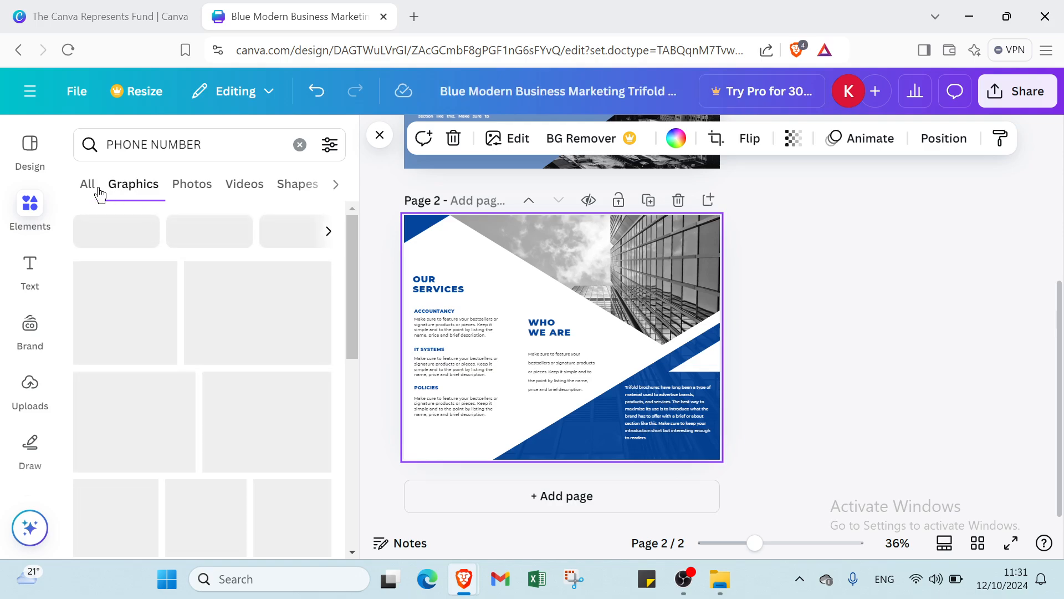
{"action": "left_click", "coordinate": [97, 190]}
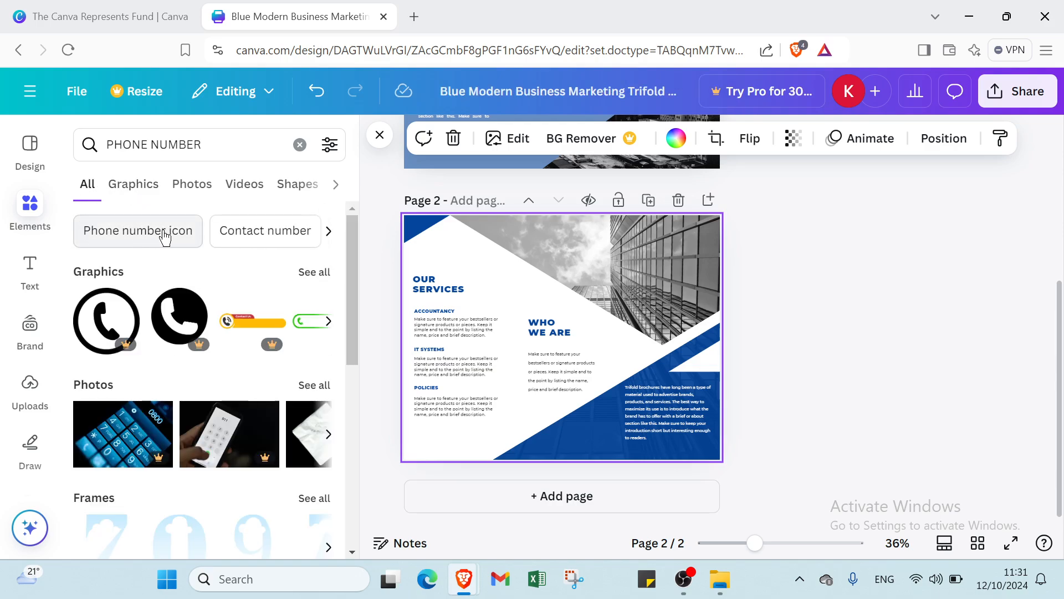
{"action": "scroll", "coordinate": [262, 315], "scroll_direction": "down", "scroll_amount": 9}
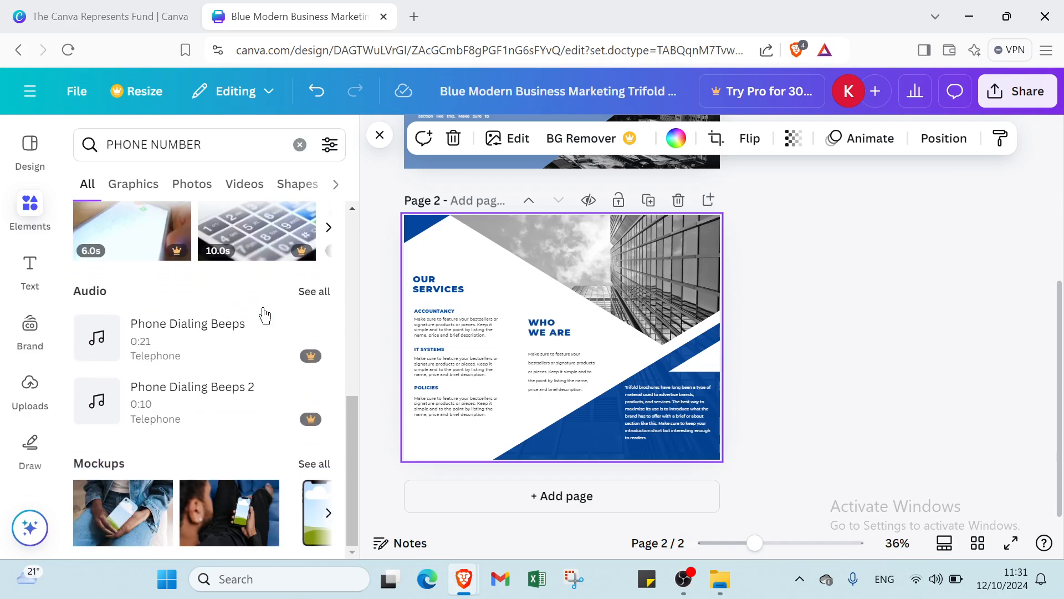
{"action": "scroll", "coordinate": [260, 310], "scroll_direction": "up", "scroll_amount": 9}
{"action": "left_click", "coordinate": [145, 189]}
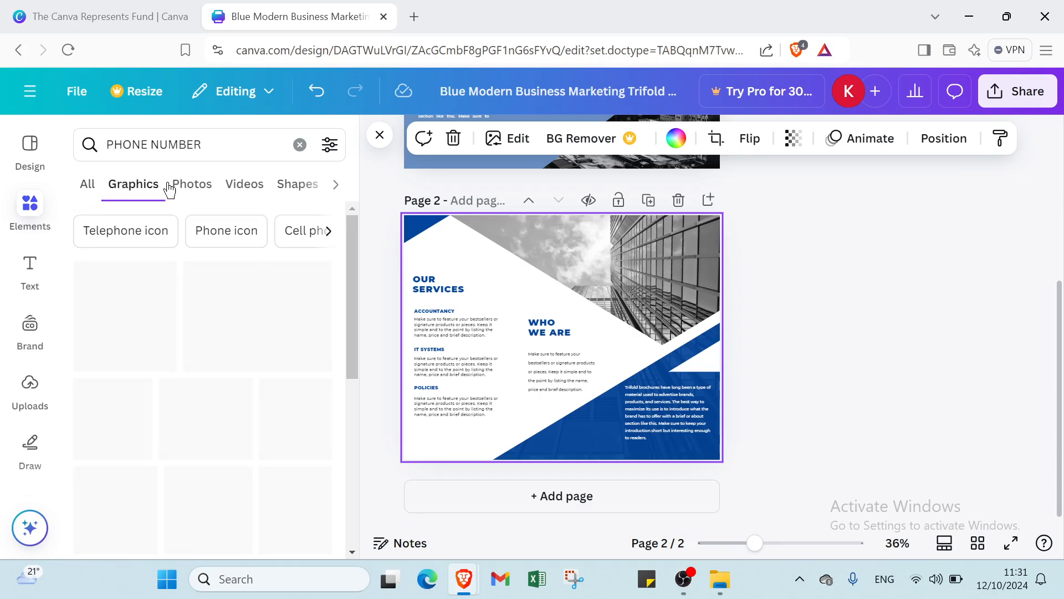
{"action": "scroll", "coordinate": [124, 317], "scroll_direction": "down", "scroll_amount": 1}
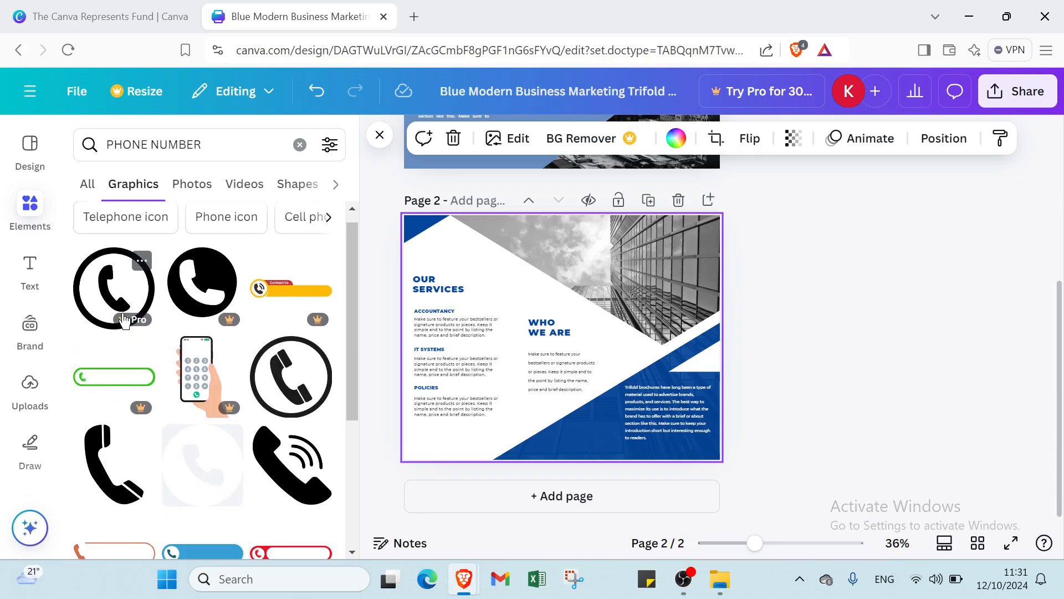
{"action": "scroll", "coordinate": [166, 350], "scroll_direction": "down", "scroll_amount": 2}
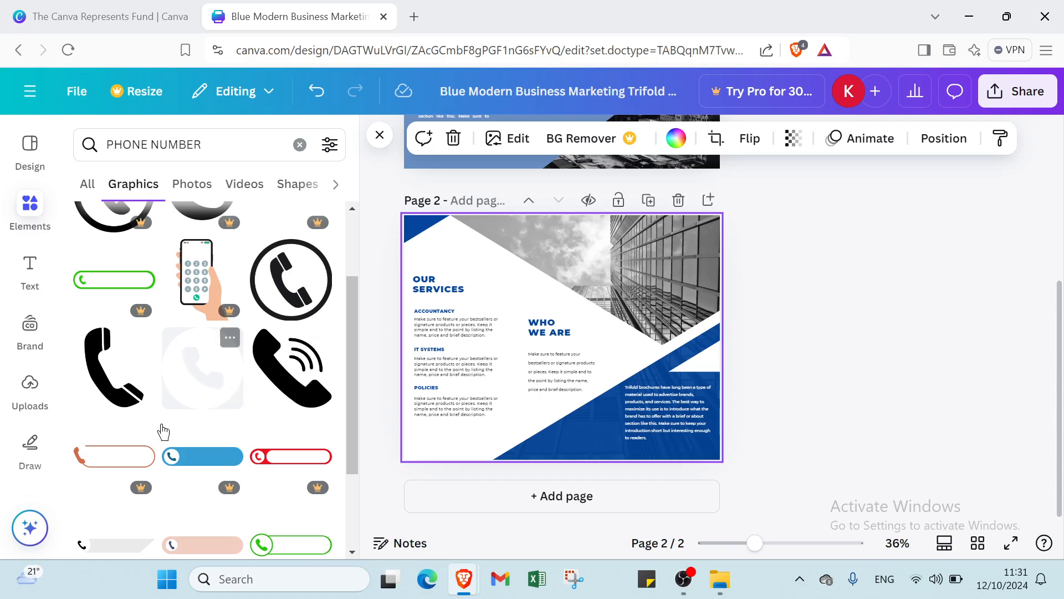
- Add the black handset graphic and shrink it to a small icon at page 2's bottom-left
{"action": "left_click", "coordinate": [109, 392]}
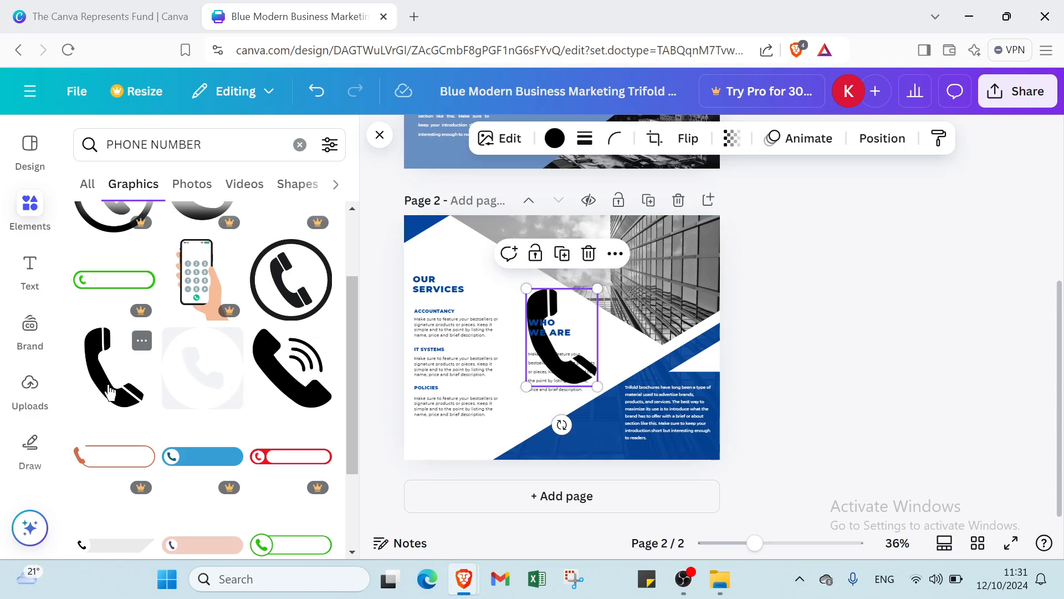
{"action": "left_click_drag", "start_coordinate": [526, 283], "coordinate": [413, 449]}
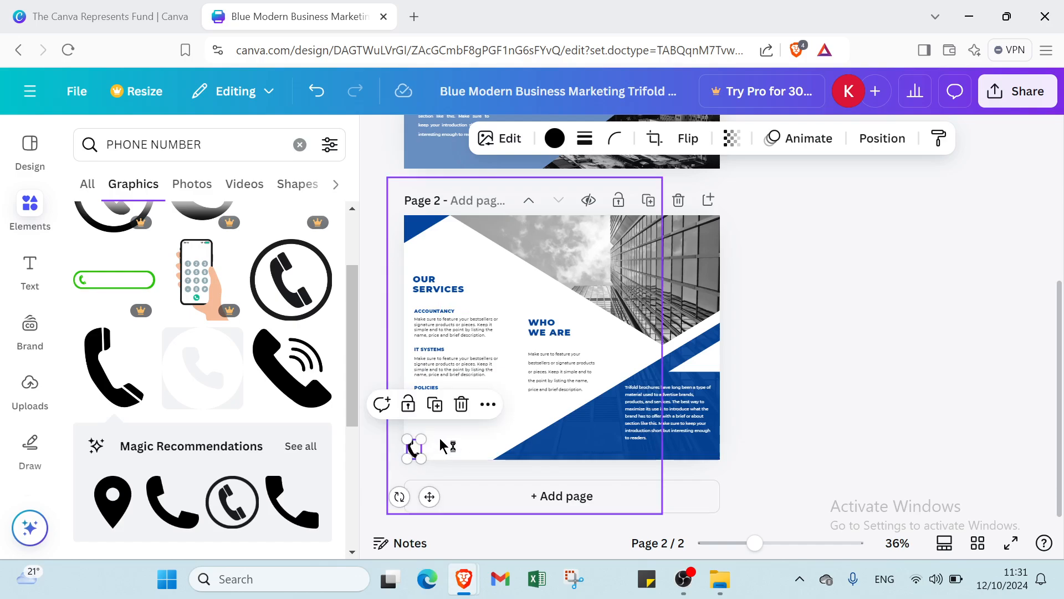
{"action": "left_click", "coordinate": [442, 441]}
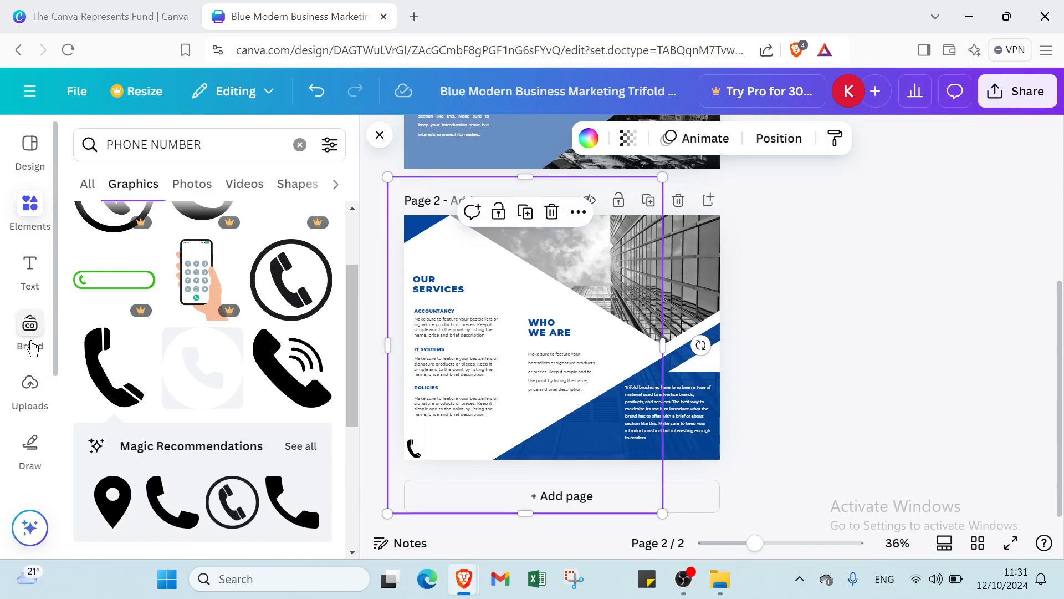
{"action": "left_click", "coordinate": [15, 277]}
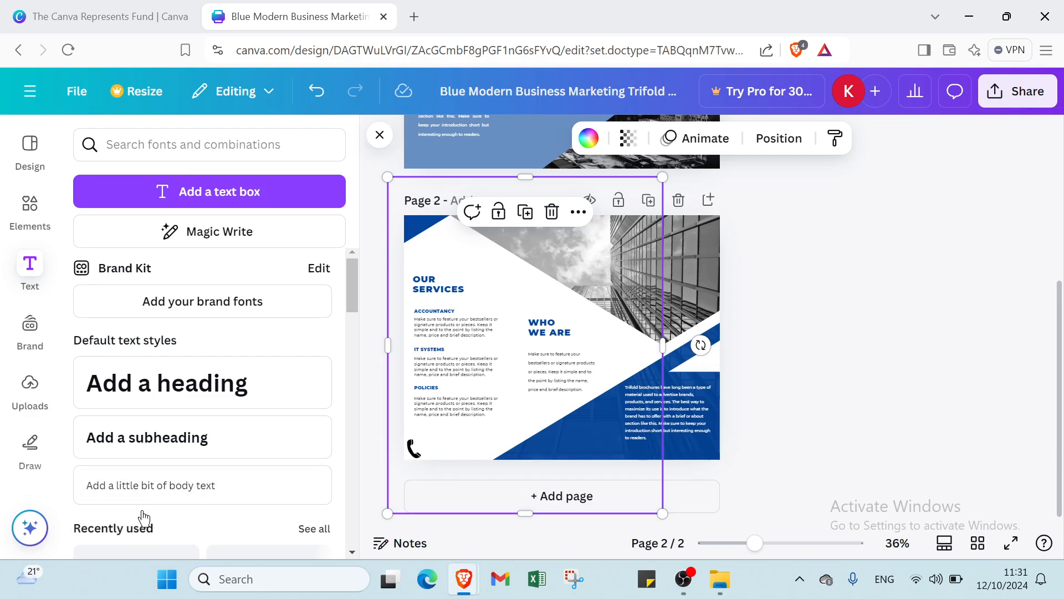
- Add a body text box beside the phone icon and replace its text with the phone number
{"action": "left_click", "coordinate": [153, 496]}
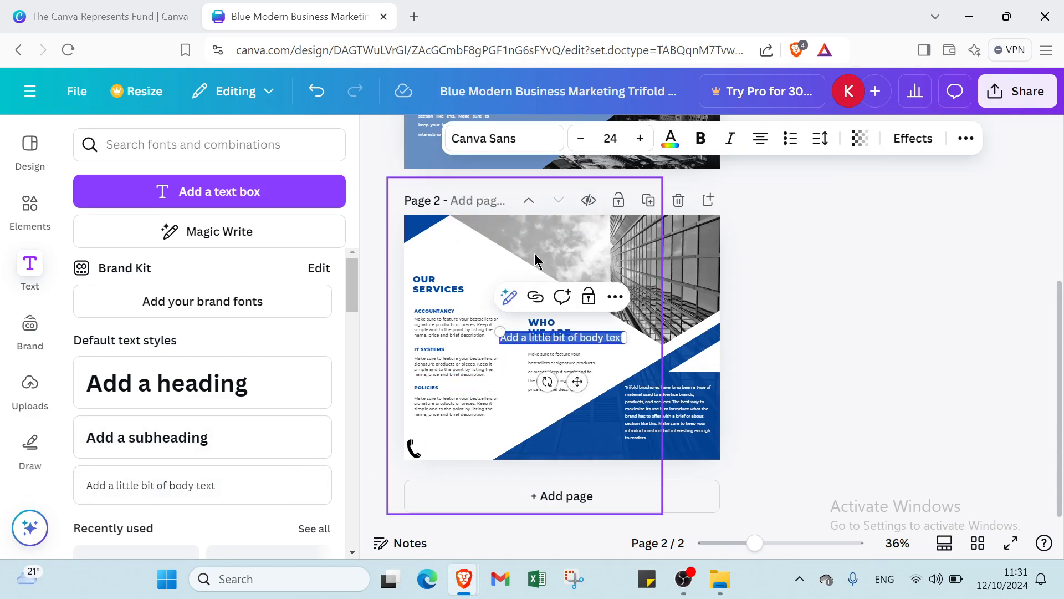
{"action": "left_click", "coordinate": [510, 369]}
{"action": "left_click_drag", "start_coordinate": [518, 333], "coordinate": [439, 439]}
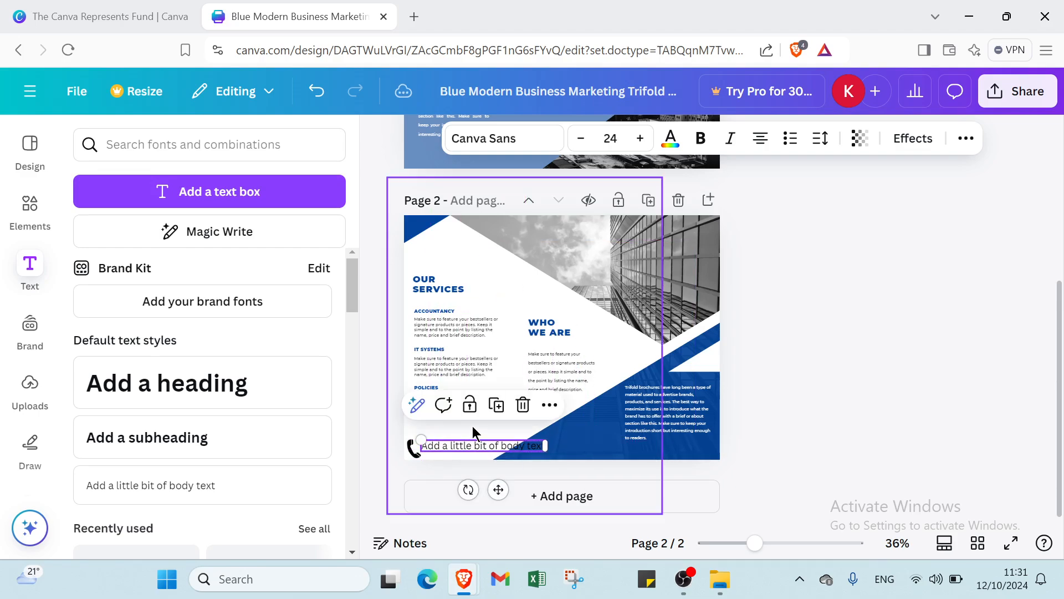
{"action": "double_click", "coordinate": [504, 440]}
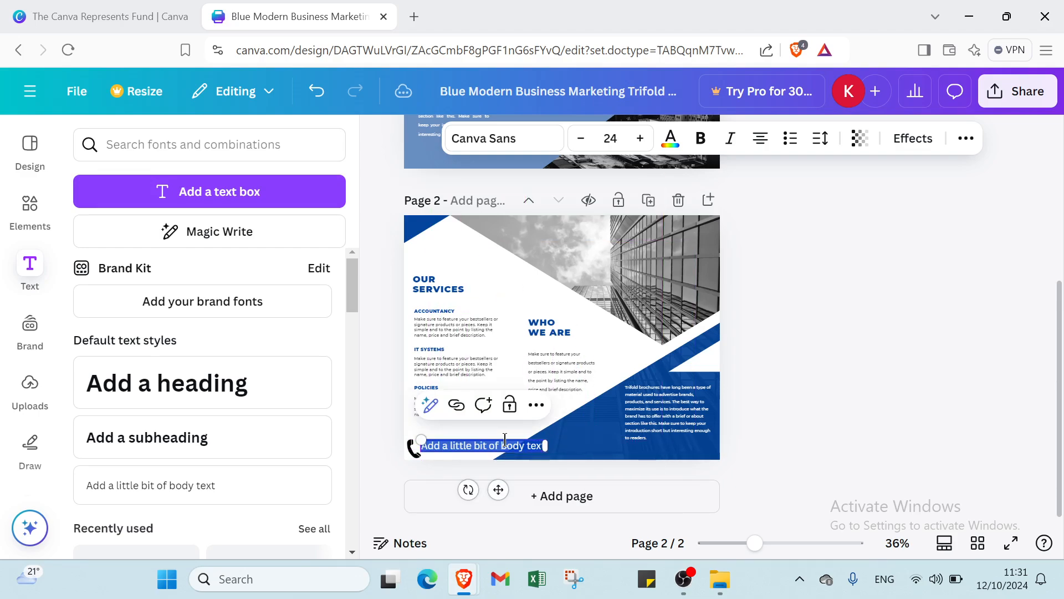
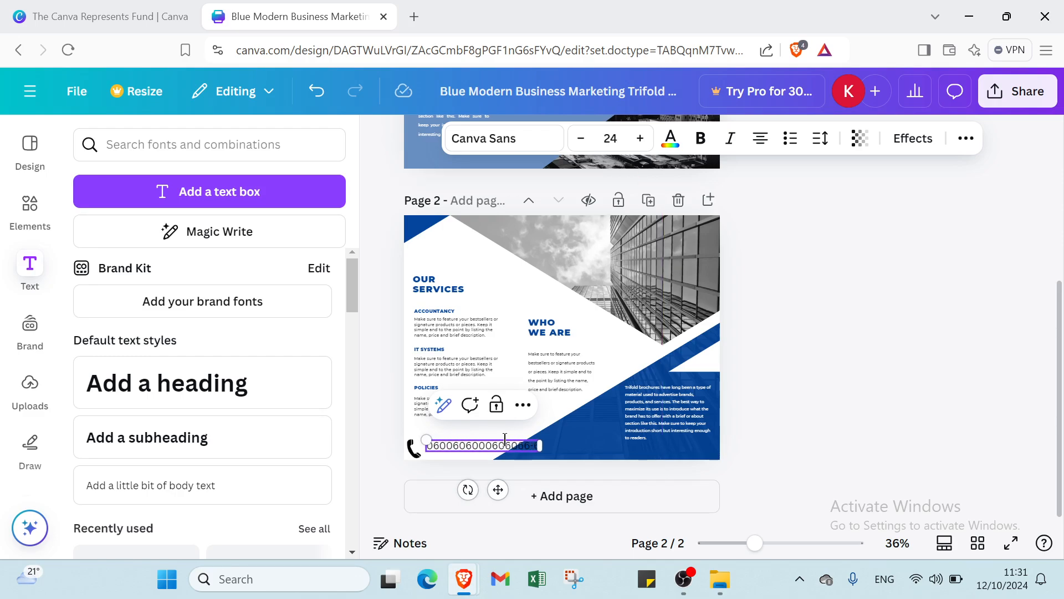
{"action": "key", "text": "Return"}
{"action": "key", "text": "BackSpace"}
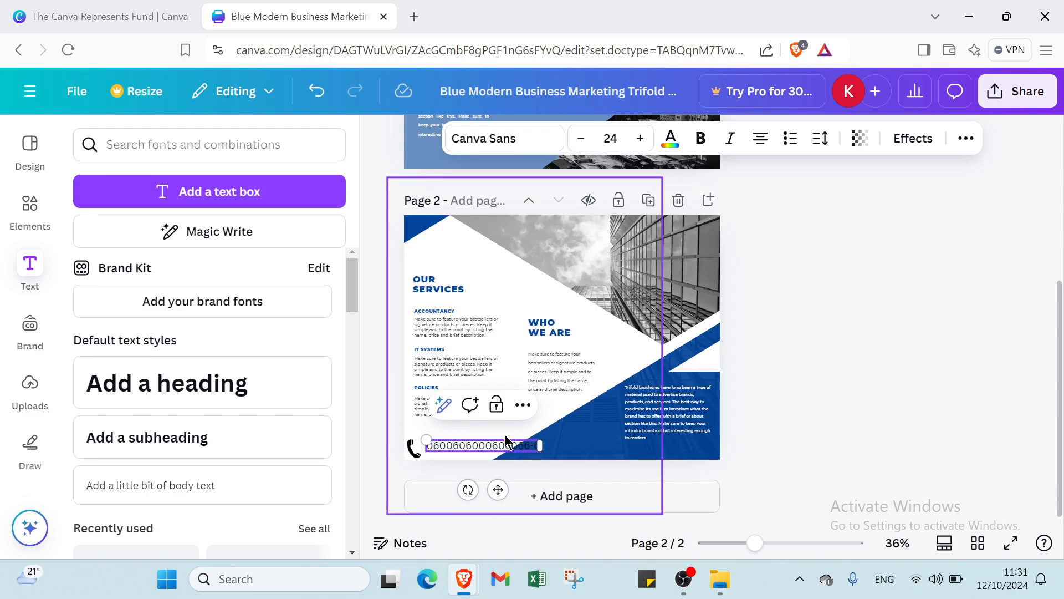
{"action": "left_click", "coordinate": [585, 438]}
{"action": "left_click", "coordinate": [585, 429]}
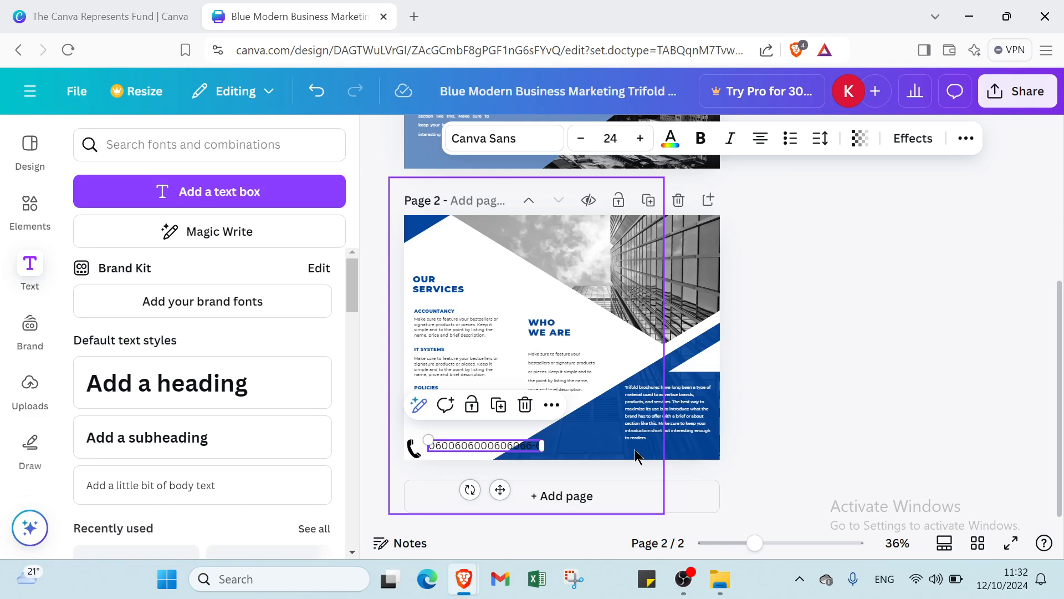
{"action": "left_click", "coordinate": [990, 349]}
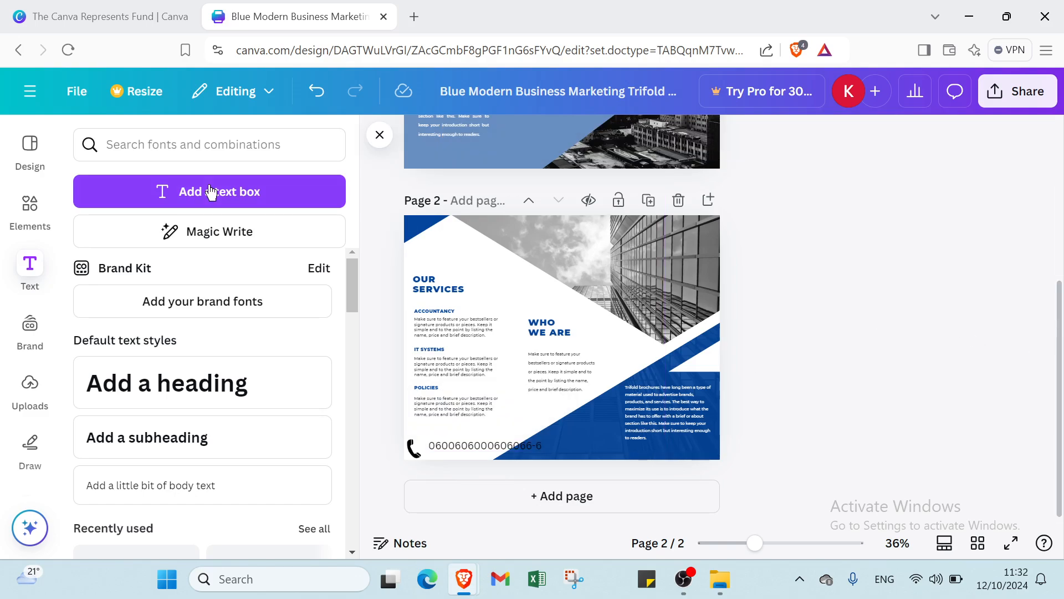
- Go to the Canva home page, then switch to the Canva Represents Fund browser tab
{"action": "left_click", "coordinate": [30, 91]}
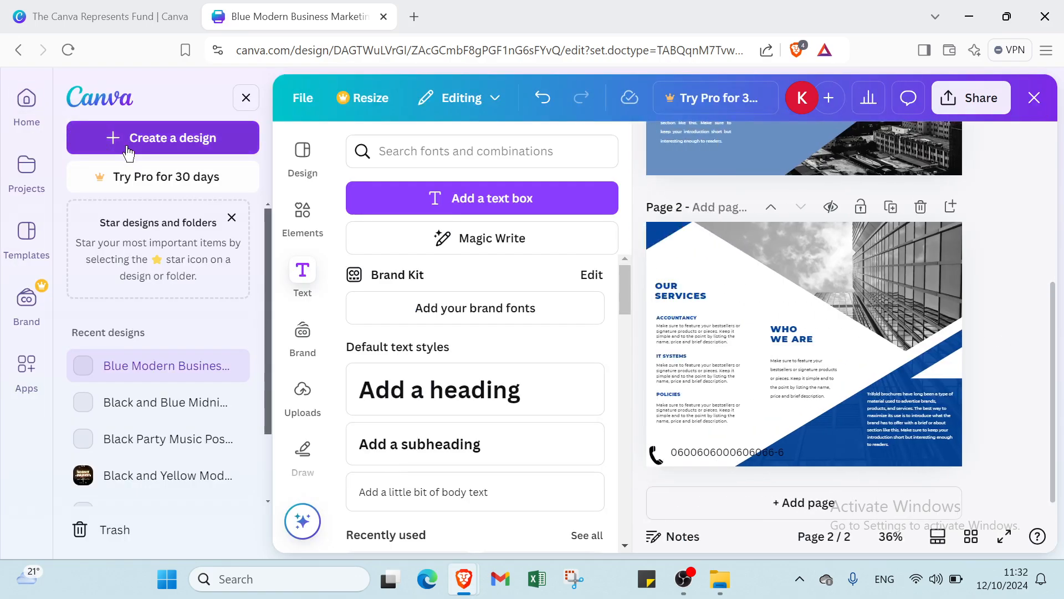
{"action": "left_click", "coordinate": [27, 102]}
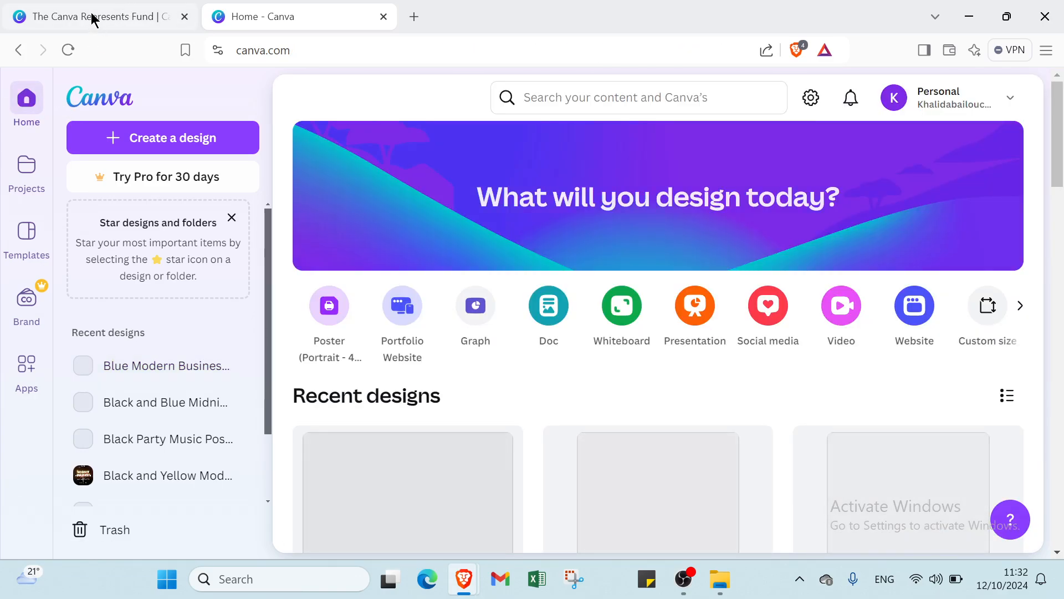
{"action": "left_click", "coordinate": [91, 15]}
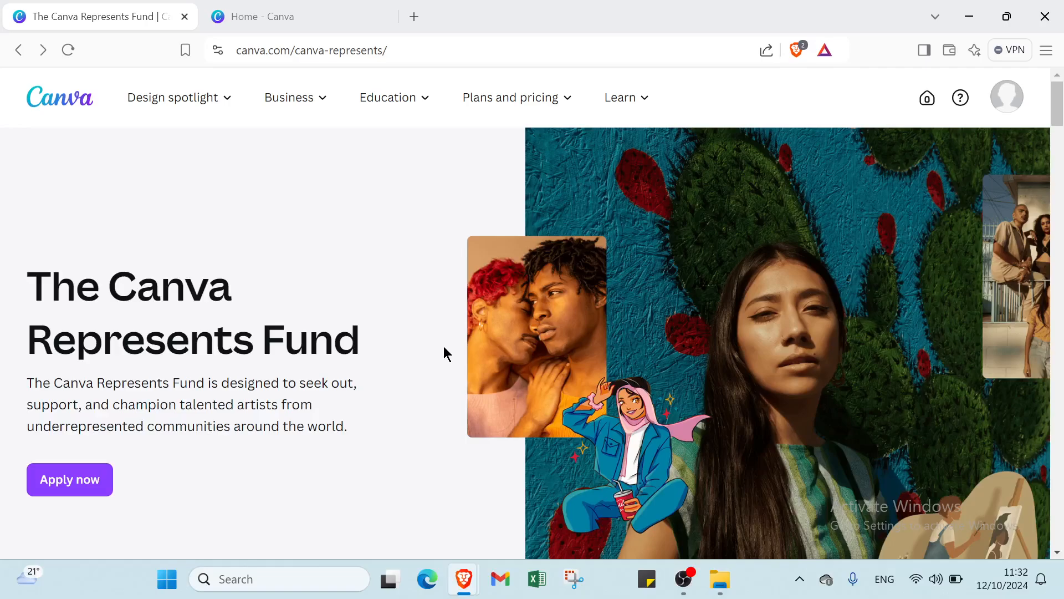
{"action": "mouse_move", "coordinate": [199, 102]}
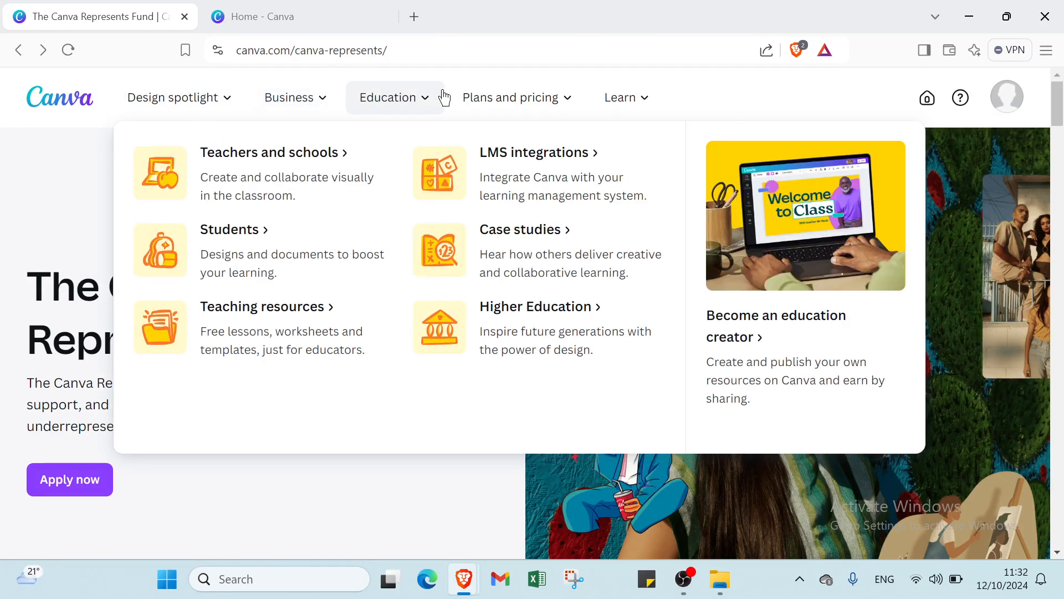
{"action": "mouse_move", "coordinate": [647, 103]}
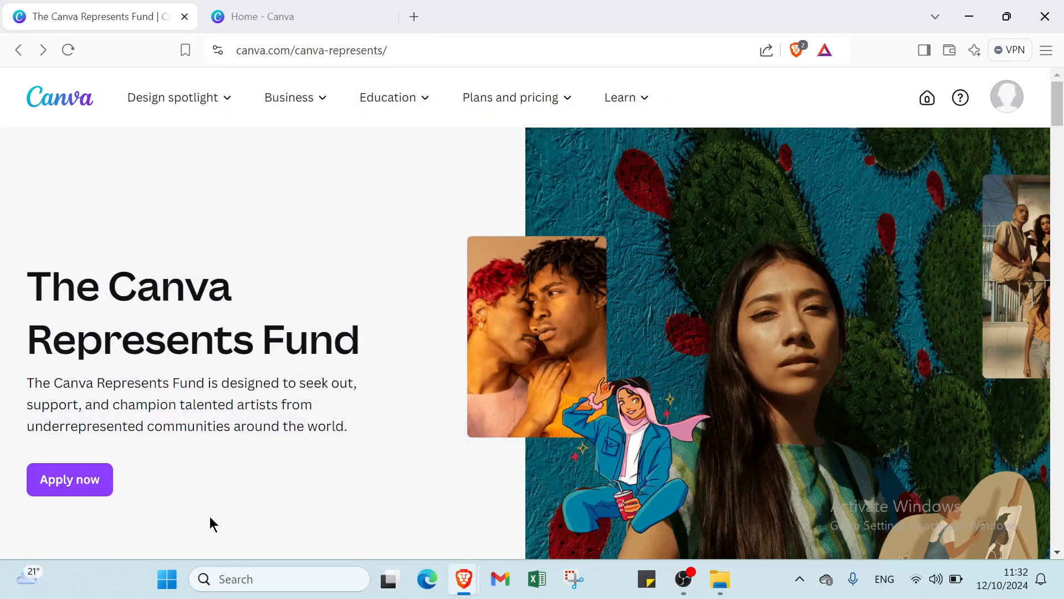